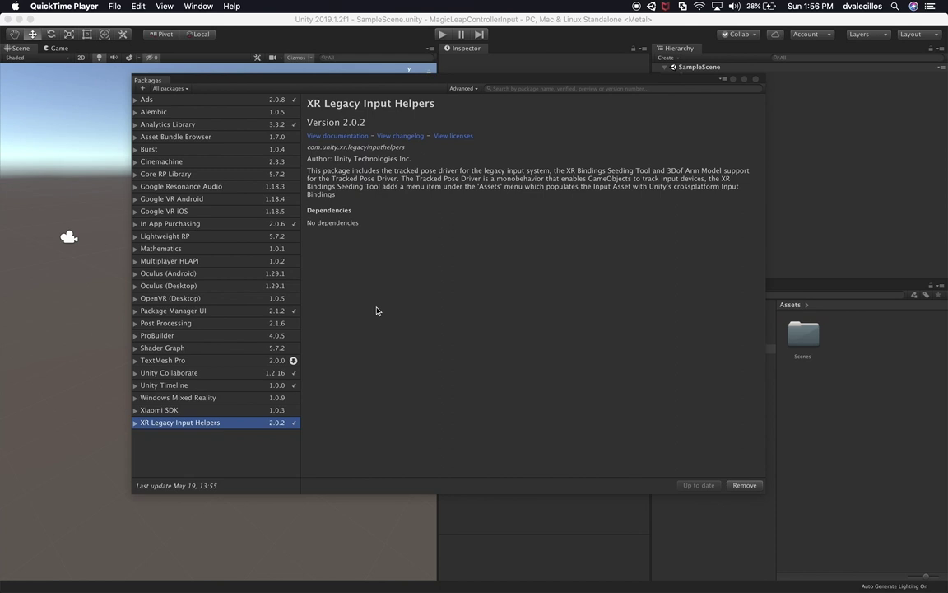
# - Confirm XR Legacy Input Helpers 2.0.2 is installed and close the Package Manager window
pyautogui.moveTo(592, 80); pyautogui.dragTo(614, 98)
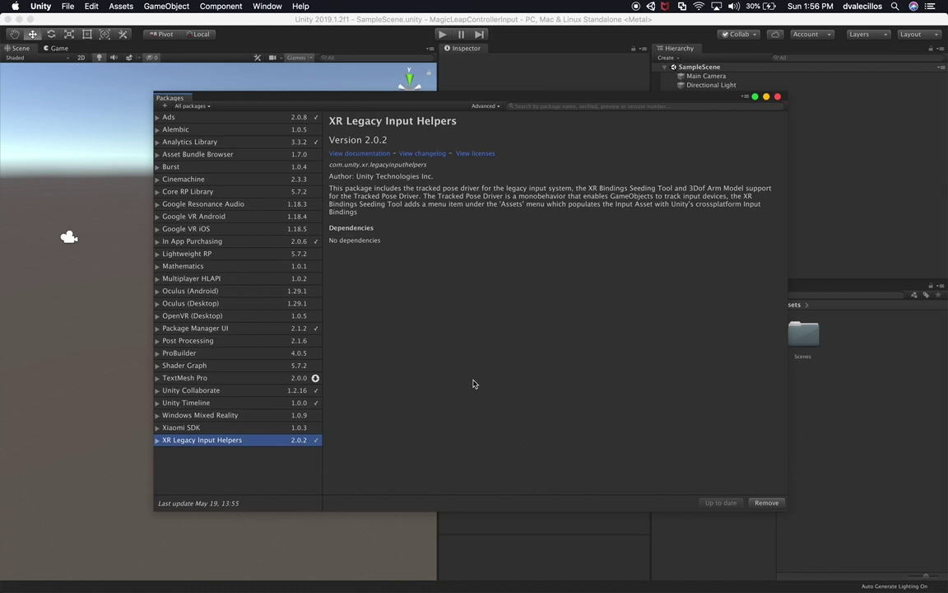
pyautogui.click(777, 96)
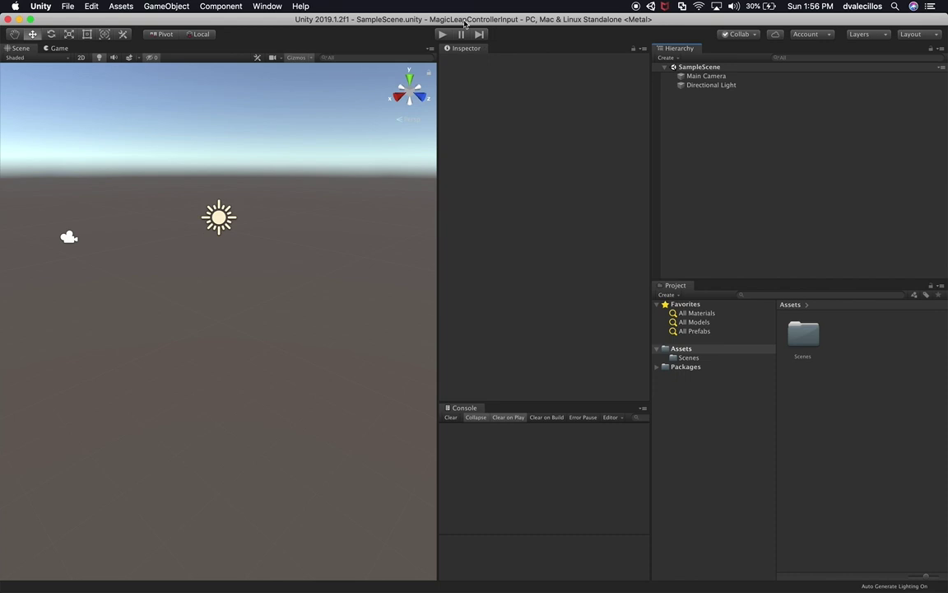
# - Bring up the Player page of Project Settings from Build Settings, then close Build Settings
pyautogui.click(267, 6)
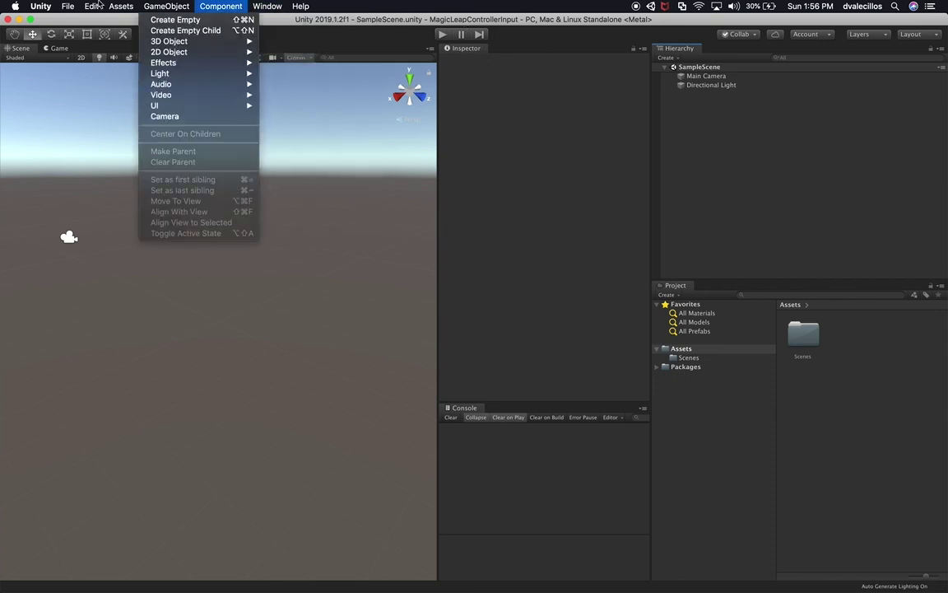
pyautogui.click(95, 115)
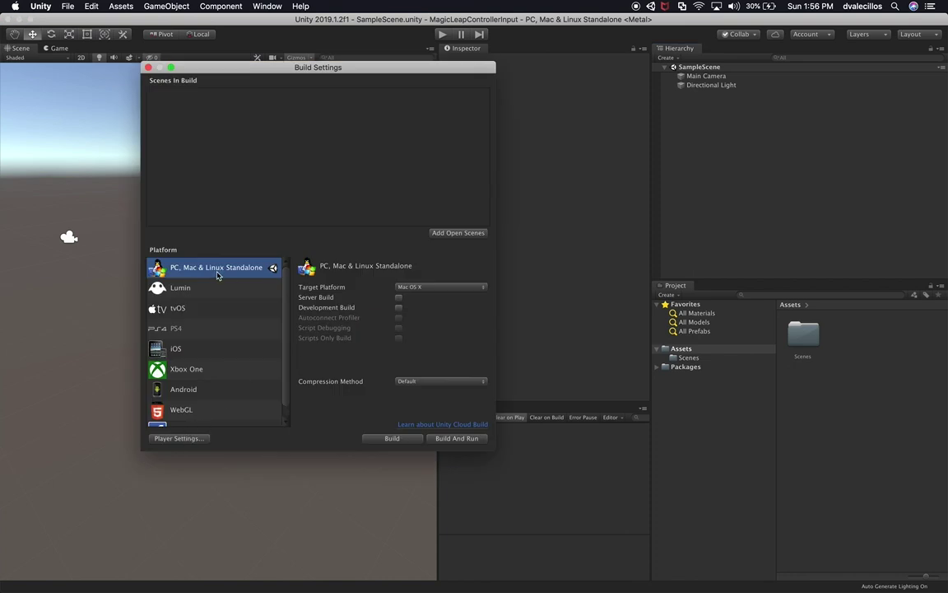
pyautogui.click(179, 438)
pyautogui.moveTo(416, 68); pyautogui.dragTo(487, 347)
pyautogui.click(436, 344)
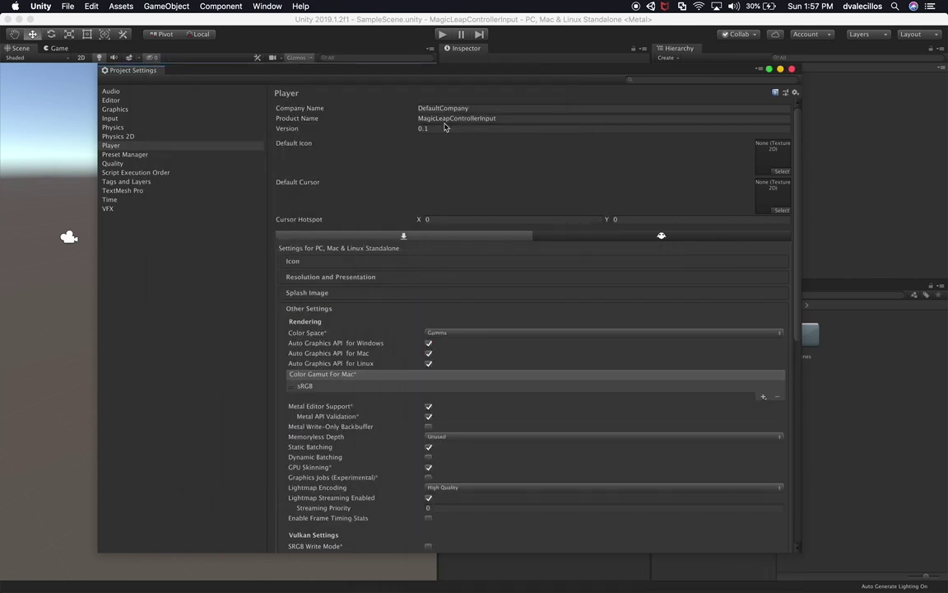
# - Update the player Version from 0.1 to 1.0.0
pyautogui.click(415, 109)
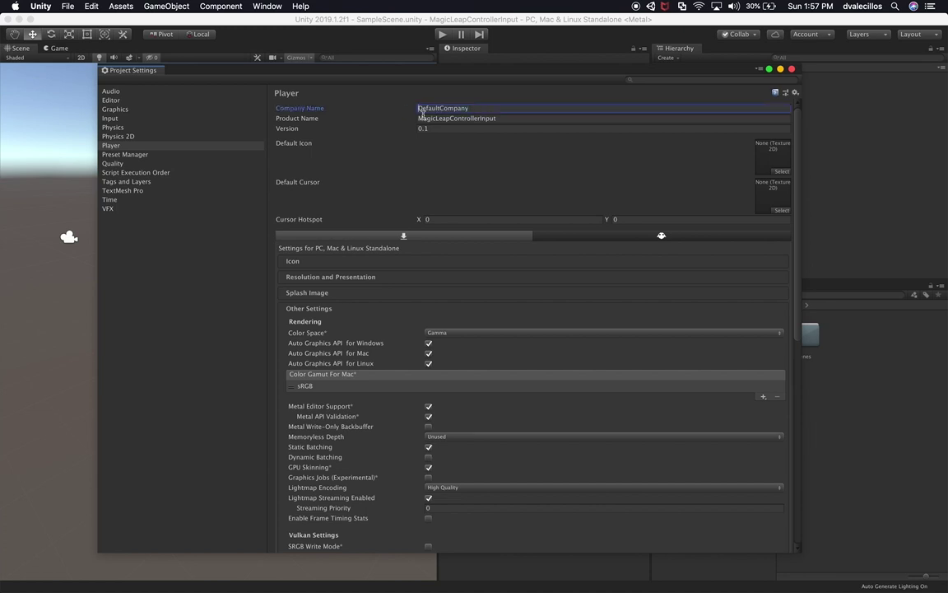
pyautogui.press('Tab')
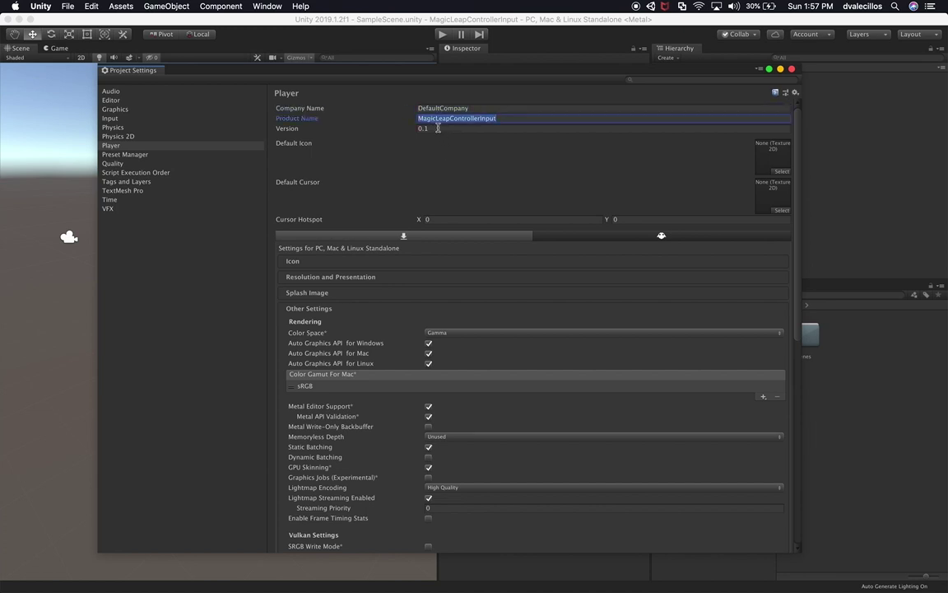
pyautogui.click(445, 129)
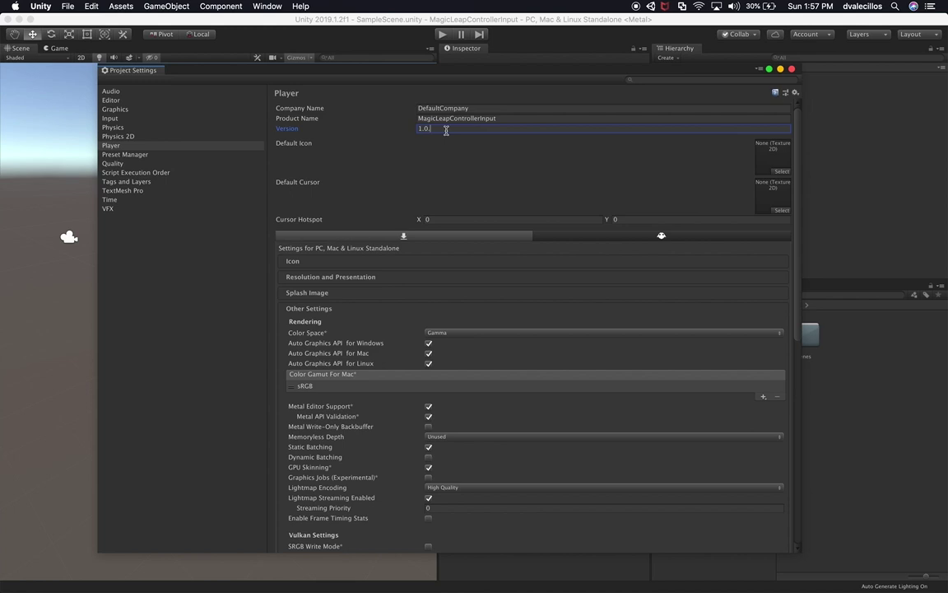
pyautogui.scroll(-3, 415, 331)
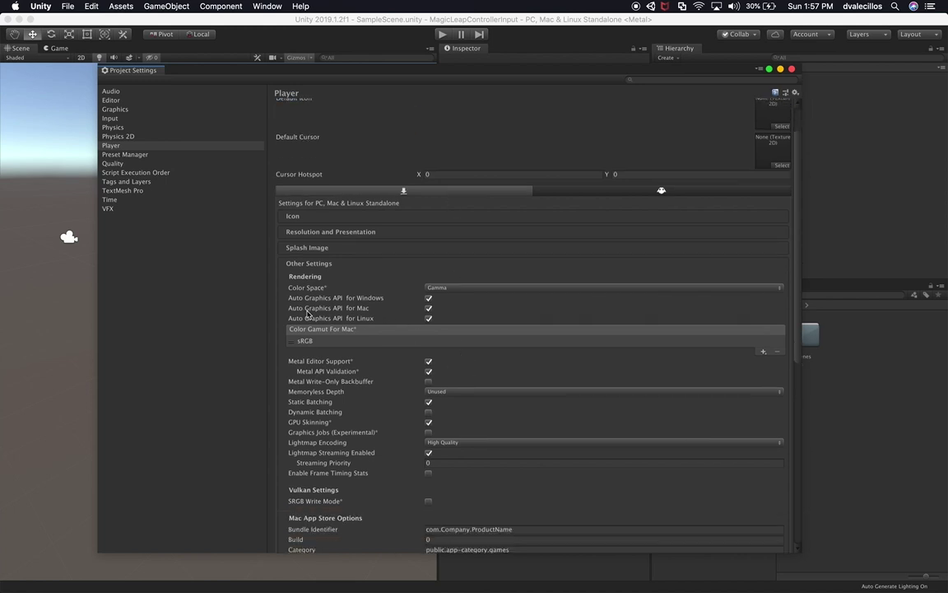
# - Turn off Auto Graphics API for Mac, exposing the Metal and OpenGLCore list
pyautogui.click(428, 308)
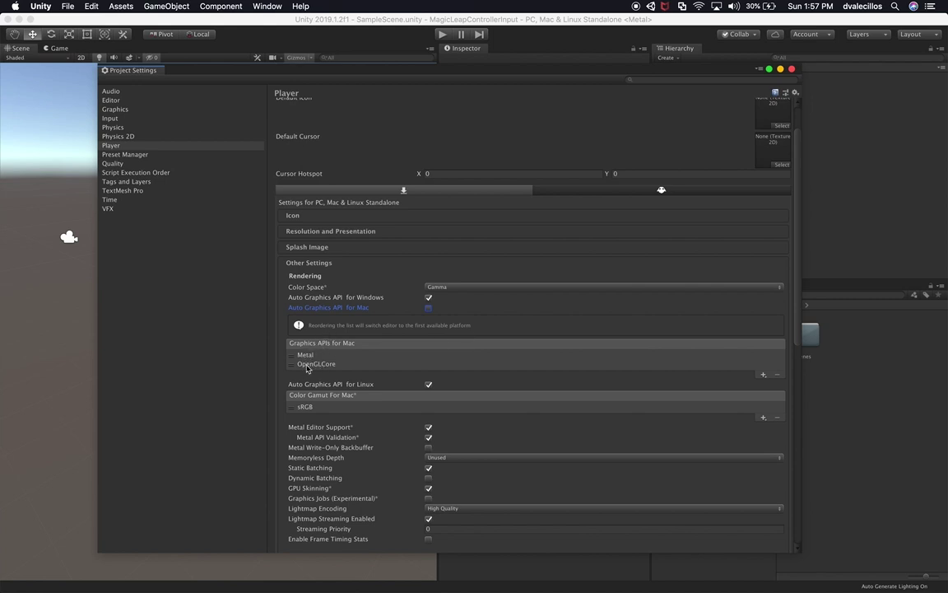
pyautogui.scroll(-10, 475, 371)
pyautogui.scroll(10, 469, 370)
pyautogui.scroll(-1, 494, 379)
pyautogui.scroll(-10, 545, 407)
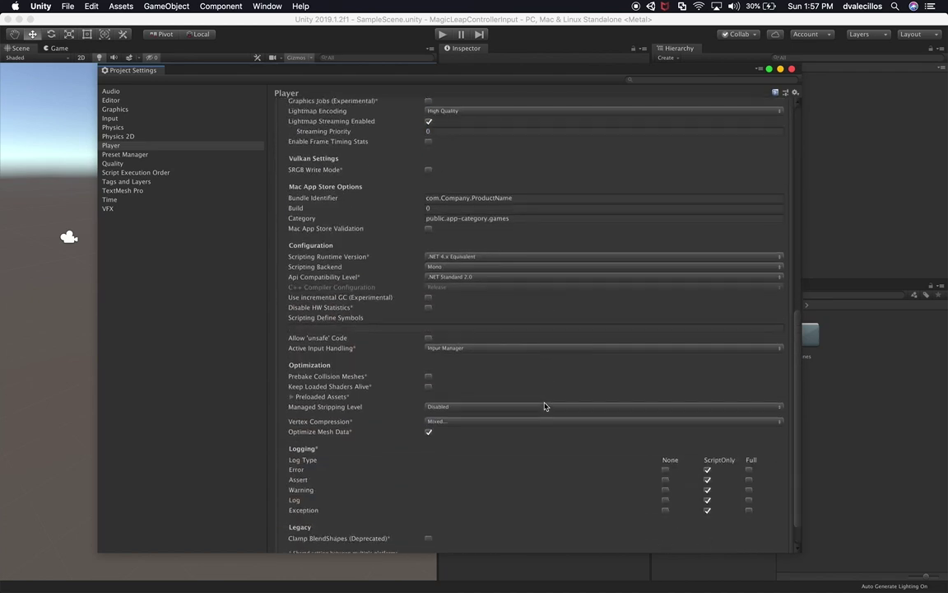
# - Enable VR support with Single Pass Instanced stereo rendering for Standalone, and VR support for Lumin
pyautogui.click(388, 533)
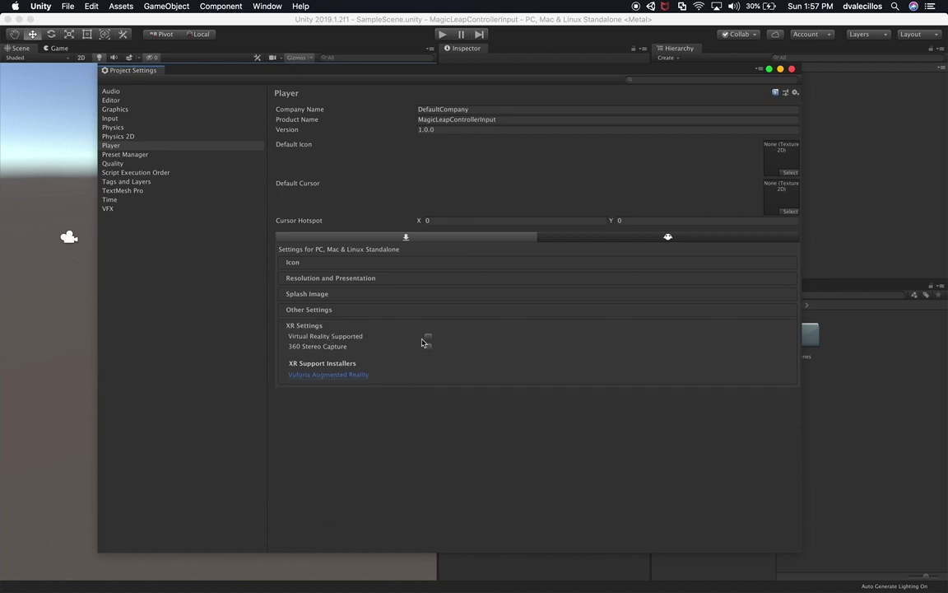
pyautogui.click(428, 337)
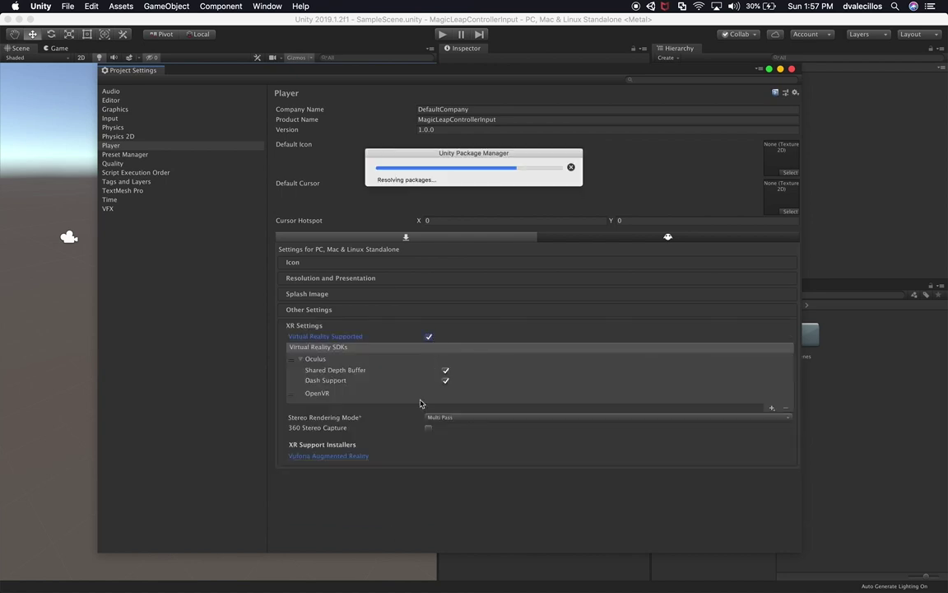
pyautogui.click(459, 418)
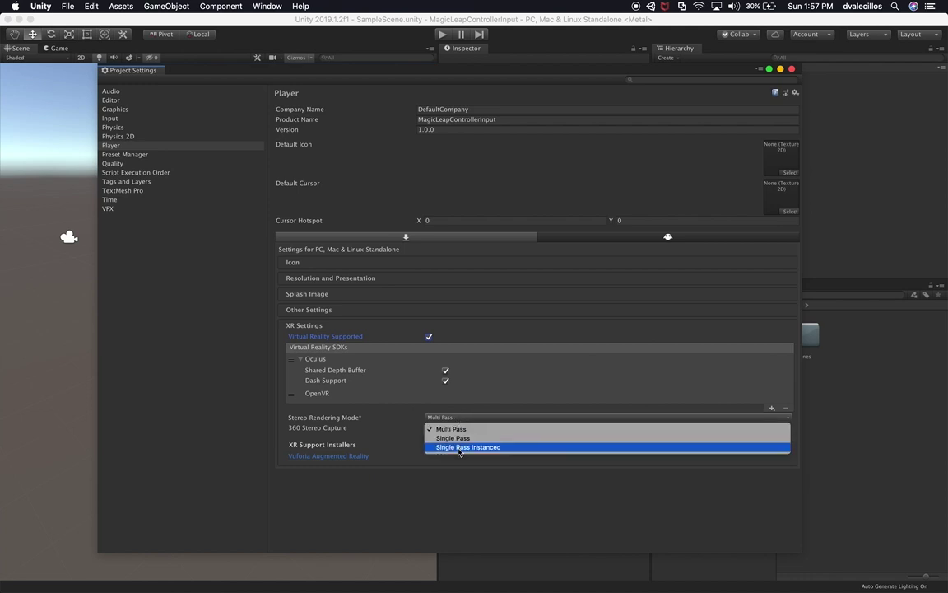
pyautogui.click(462, 447)
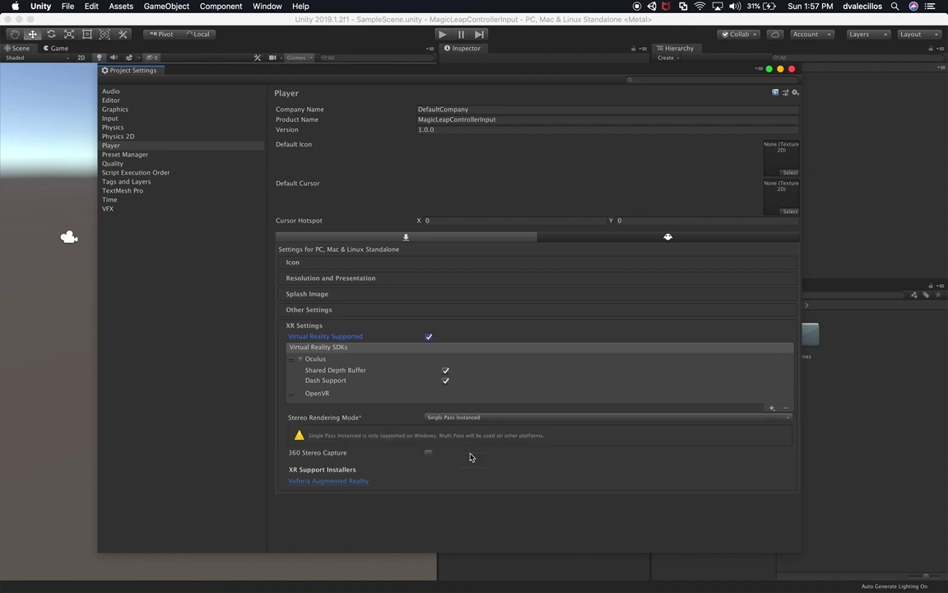
pyautogui.click(651, 237)
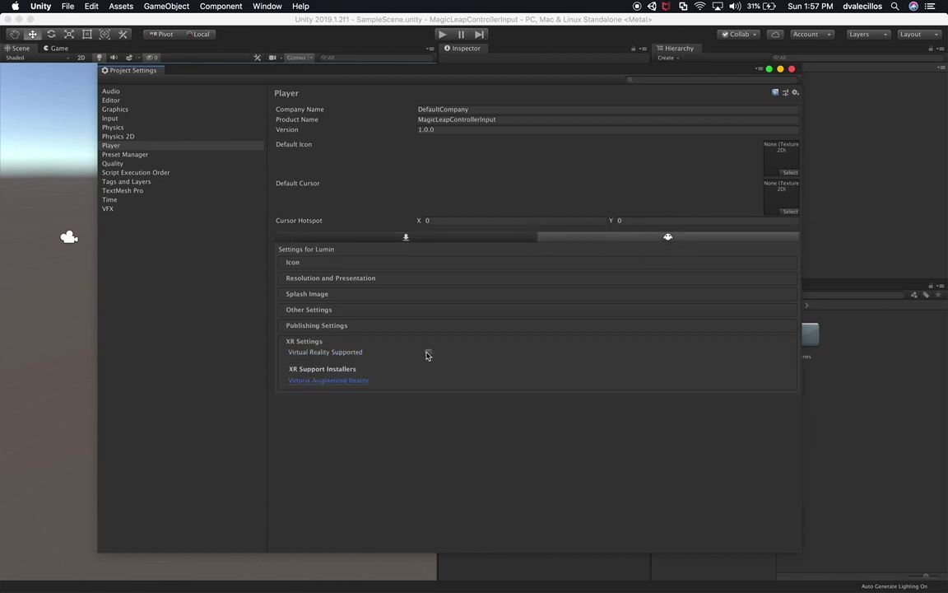
pyautogui.click(428, 353)
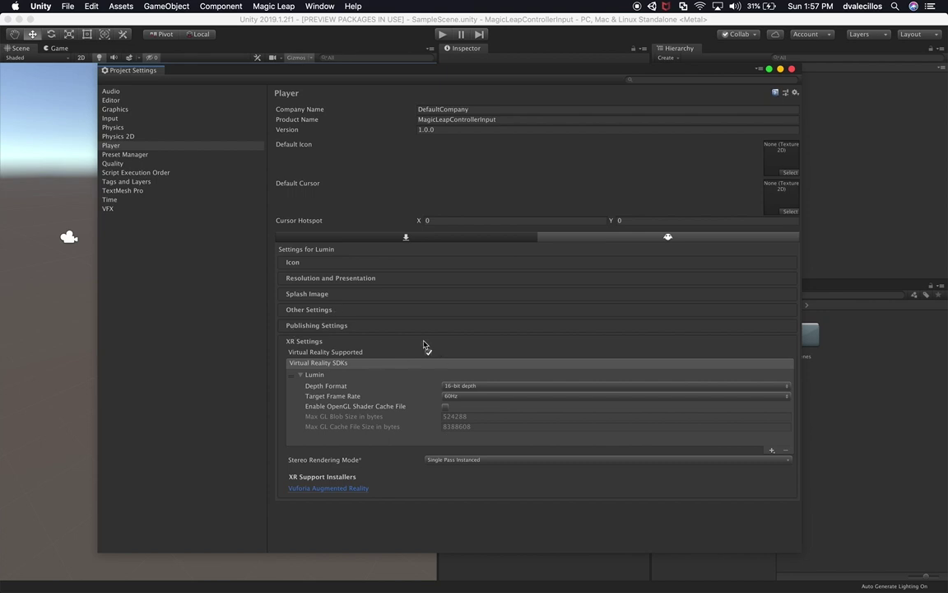
# - Set the Lumin Api Compatibility Level to .NET 4.x under Other Settings
pyautogui.click(312, 279)
pyautogui.click(304, 353)
pyautogui.scroll(-4, 440, 382)
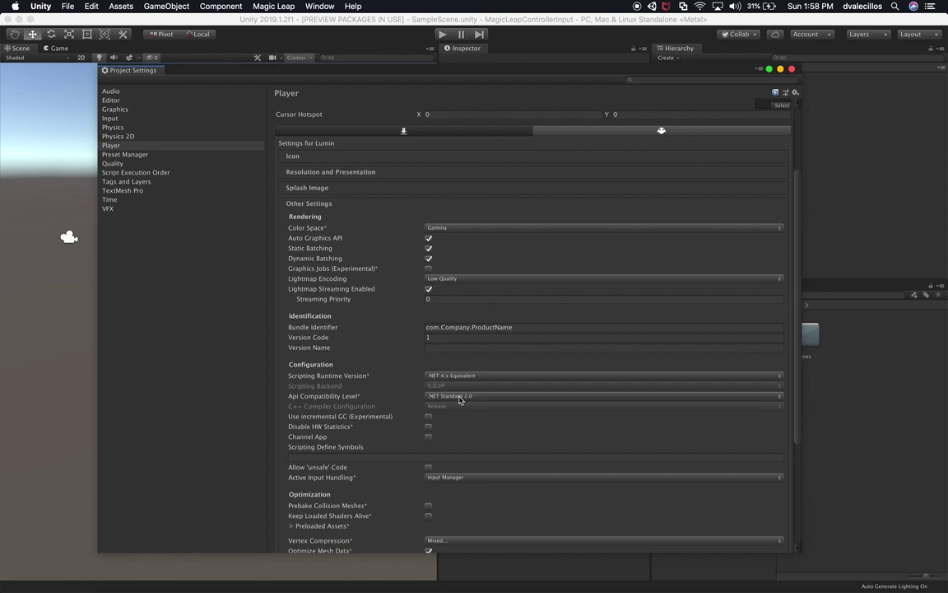
pyautogui.click(460, 399)
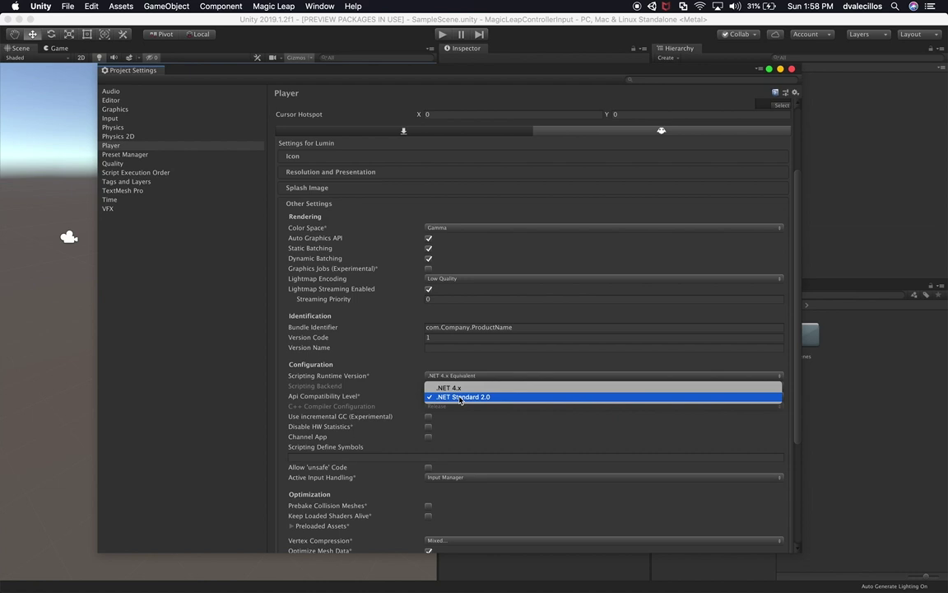
pyautogui.click(462, 388)
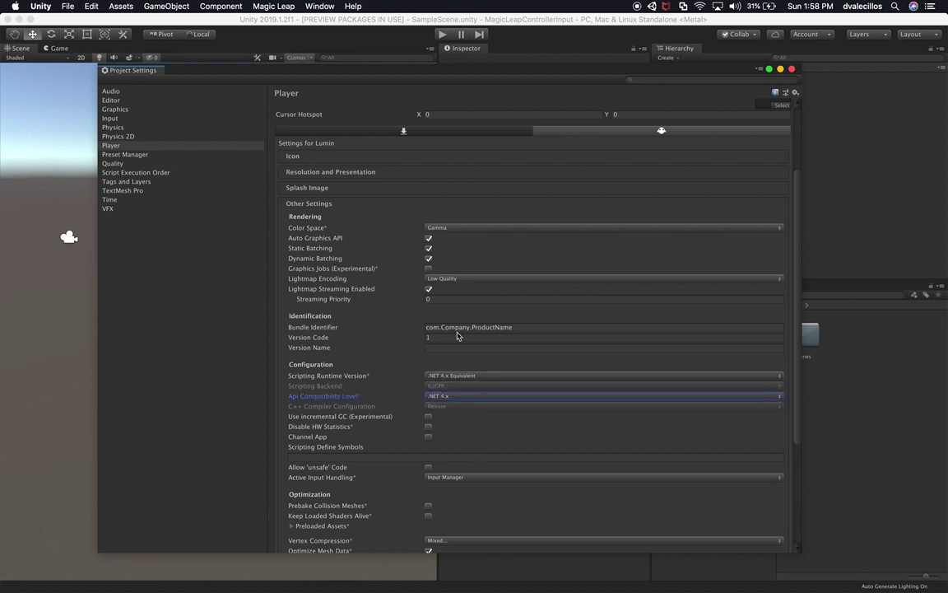
# - Fill in the Lumin Bundle Identifier, Version Code and Version Name 1.0.0
pyautogui.click(433, 328)
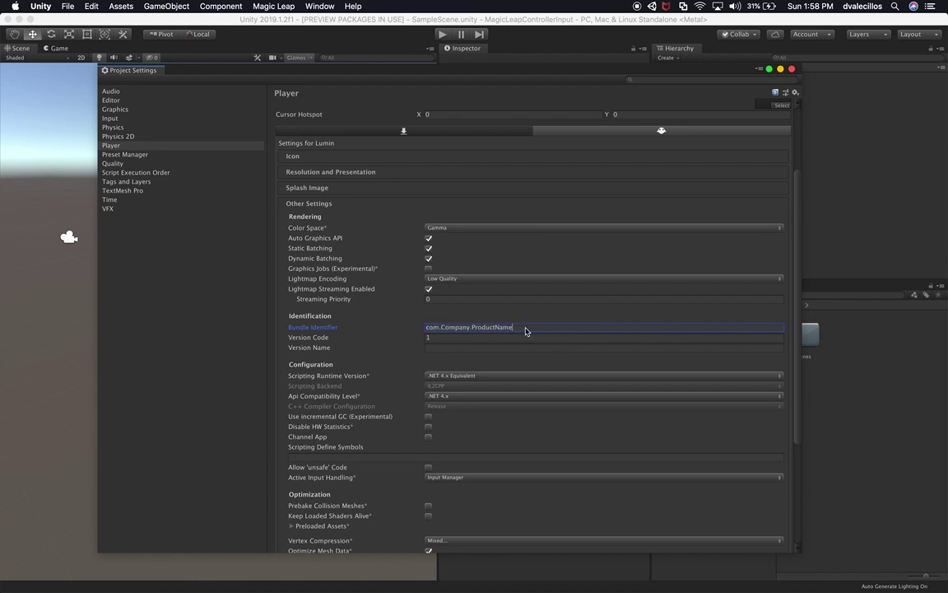
pyautogui.click(432, 337)
pyautogui.click(436, 349)
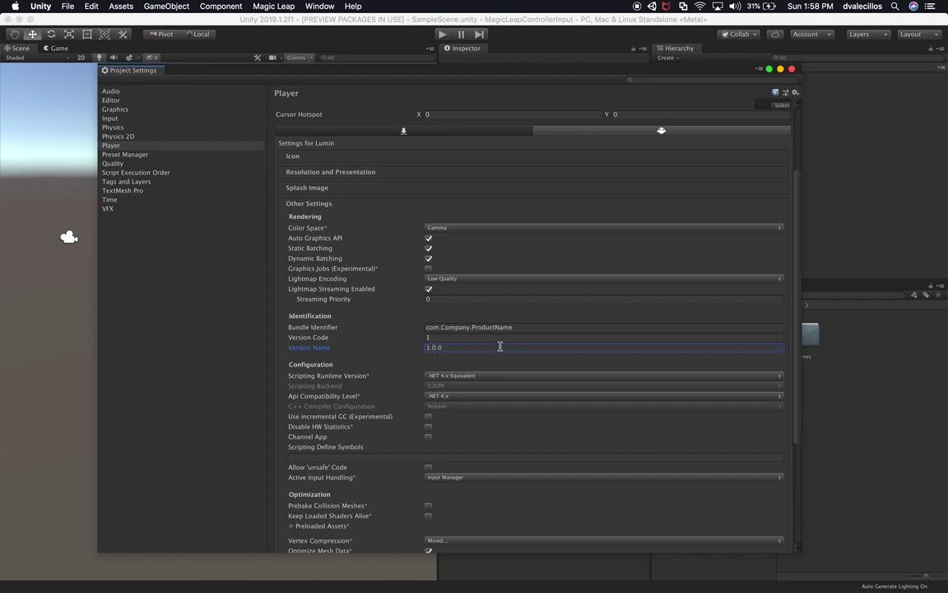
# - Collapse Other Settings, expand the Icon section, and close Project Settings
pyautogui.scroll(3, 499, 347)
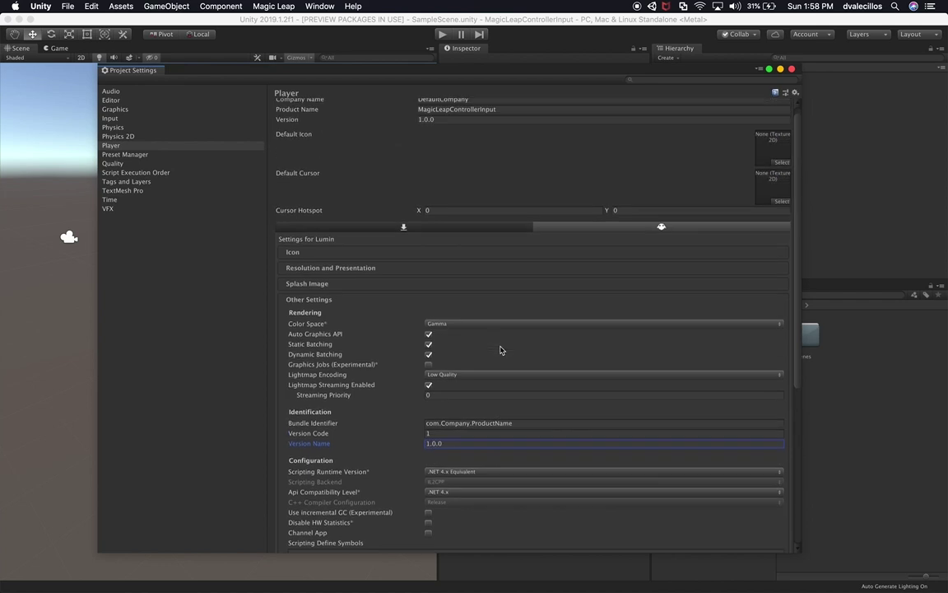
pyautogui.scroll(1, 494, 354)
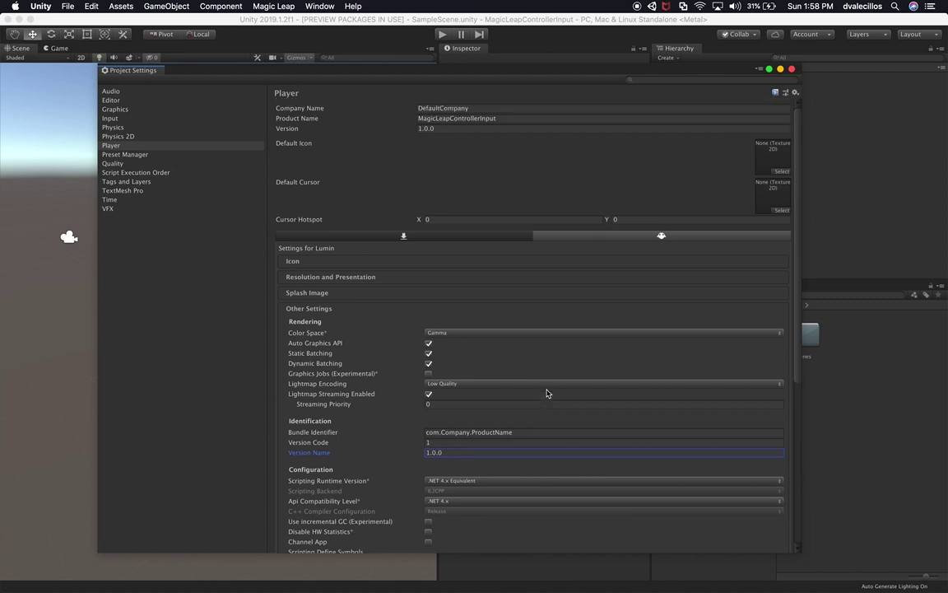
pyautogui.click(352, 280)
pyautogui.click(312, 264)
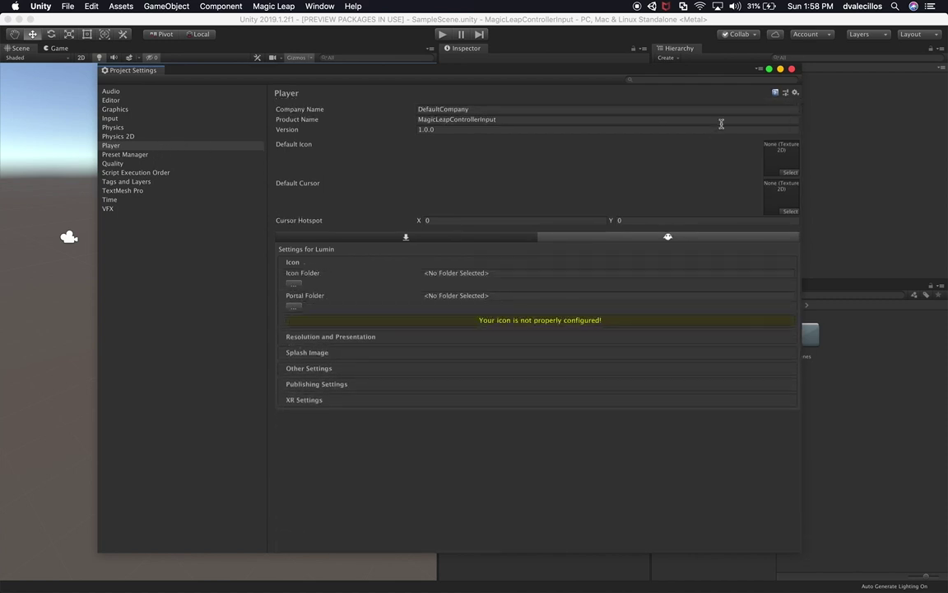
pyautogui.click(792, 68)
# - Switch the build target from PC, Mac & Linux Standalone to Lumin in Build Settings
pyautogui.press('super+Tab')
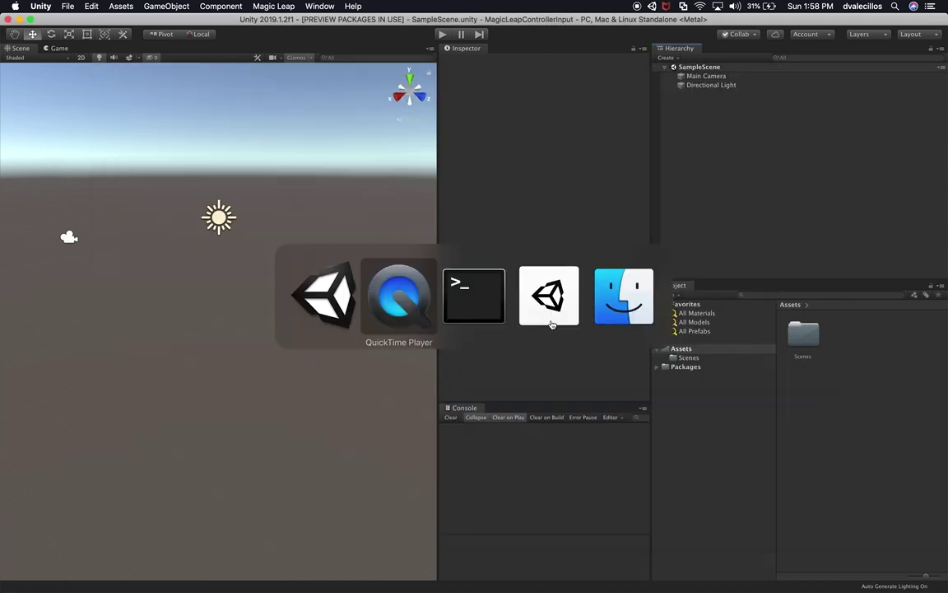
pyautogui.click(69, 7)
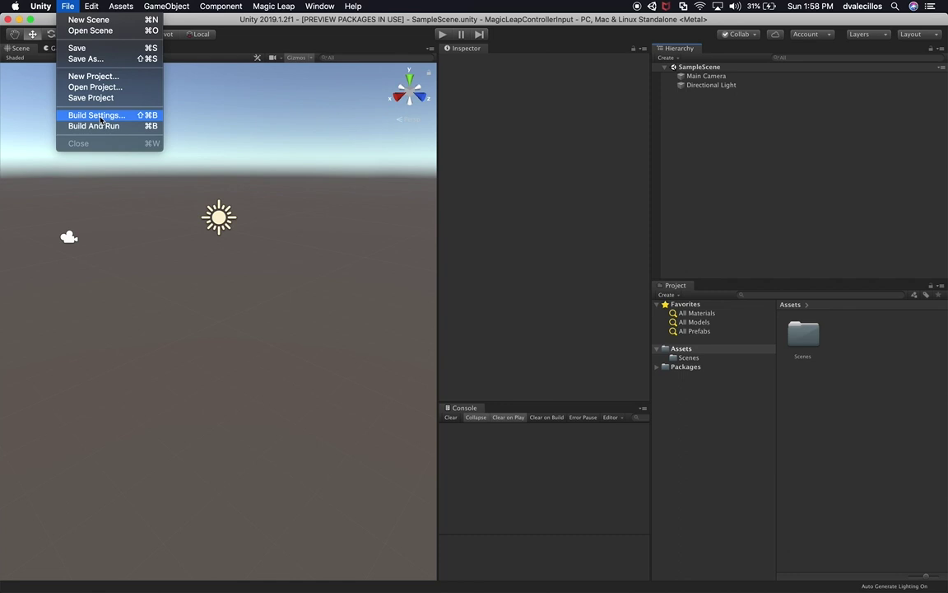
pyautogui.click(101, 120)
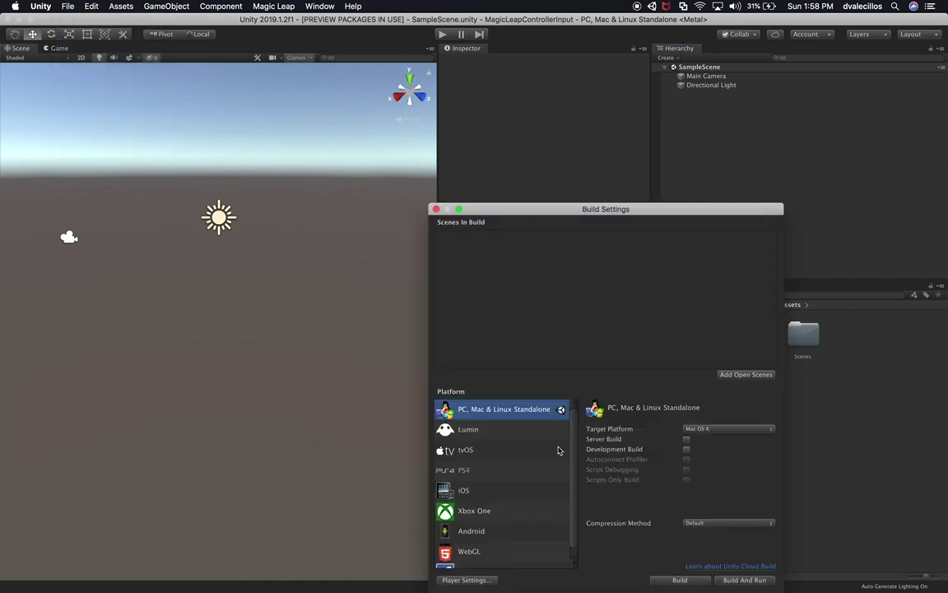
pyautogui.moveTo(551, 207); pyautogui.dragTo(340, 134)
pyautogui.click(280, 346)
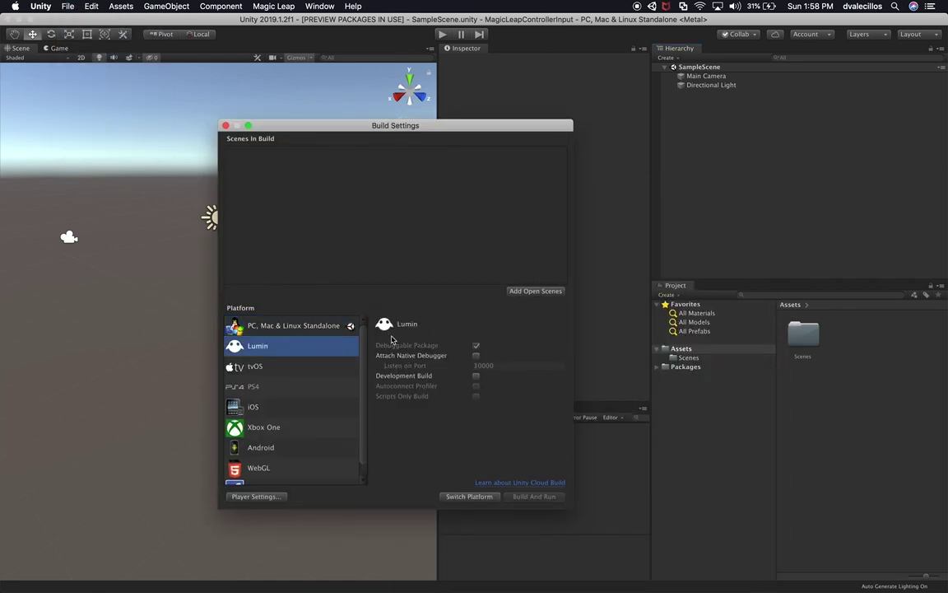
pyautogui.click(461, 497)
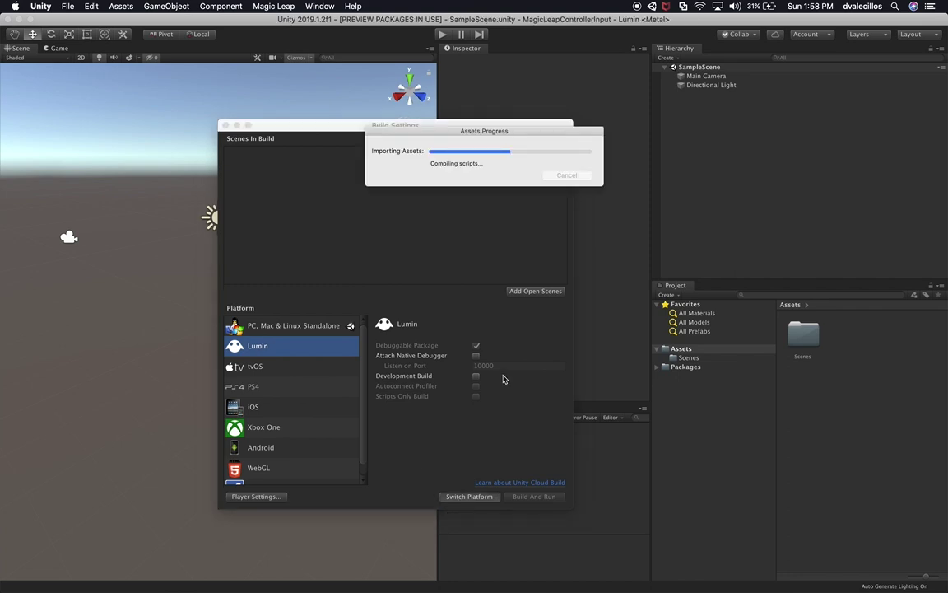
pyautogui.press('super+Tab')
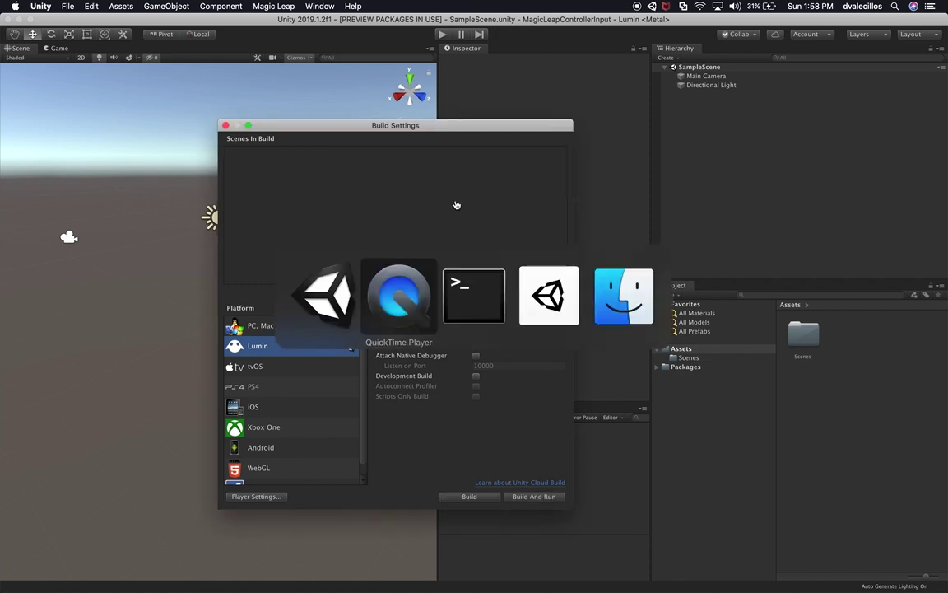
# - Launch Magic Leap Package Manager through a Spotlight search for 'packa'
pyautogui.press('super+space')
pyautogui.write('ma')
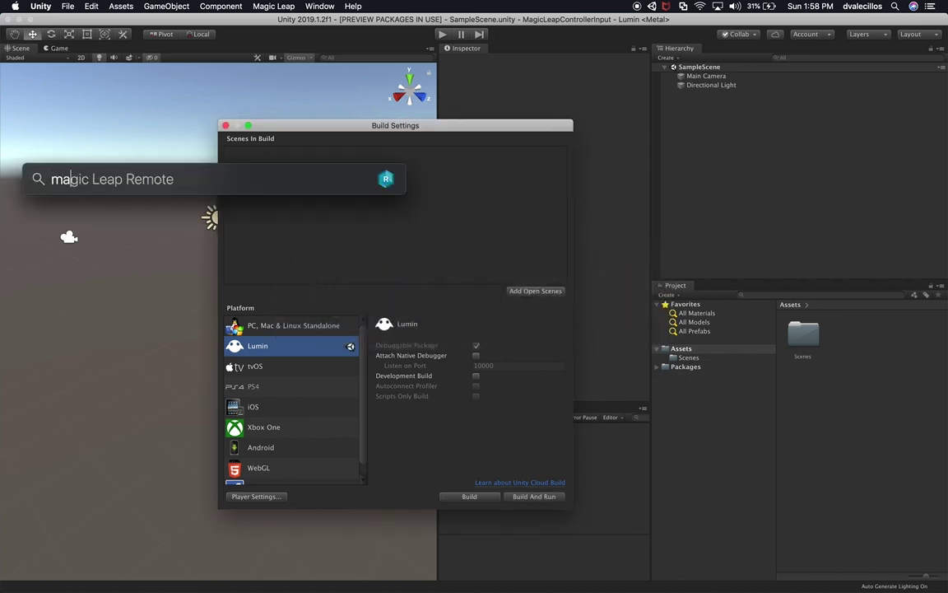
pyautogui.write('gicl')
pyautogui.press('super+a')
pyautogui.write('packa')
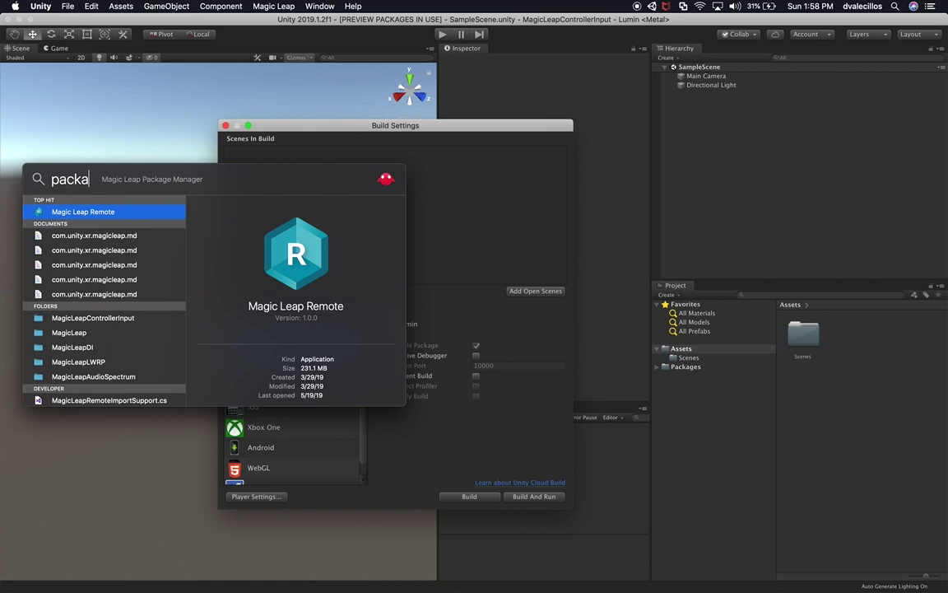
pyautogui.press('Return')
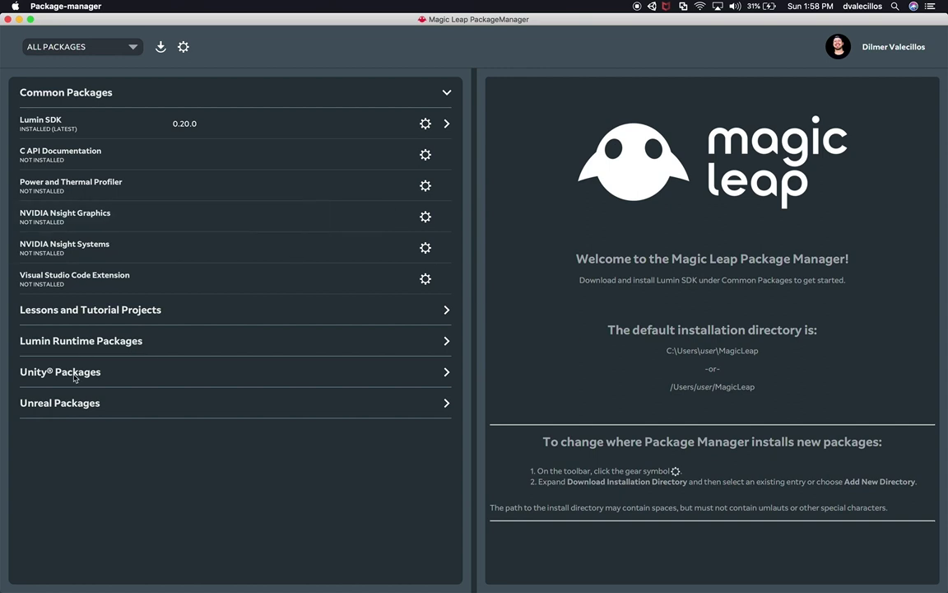
# - Open MagicLeap.unitypackage from the Magic Leap Unity Package 0.20.0 folder in Finder
pyautogui.click(55, 373)
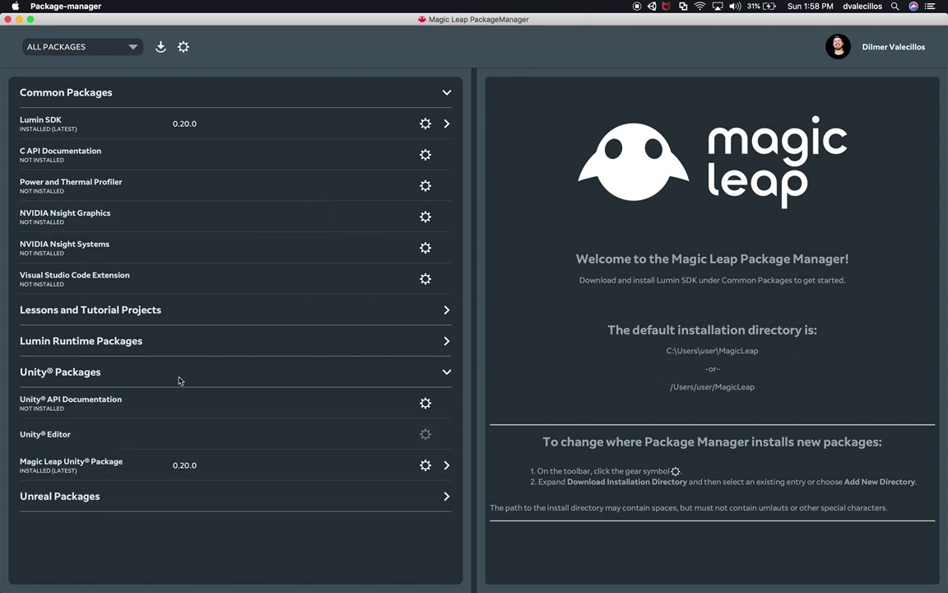
pyautogui.click(277, 461)
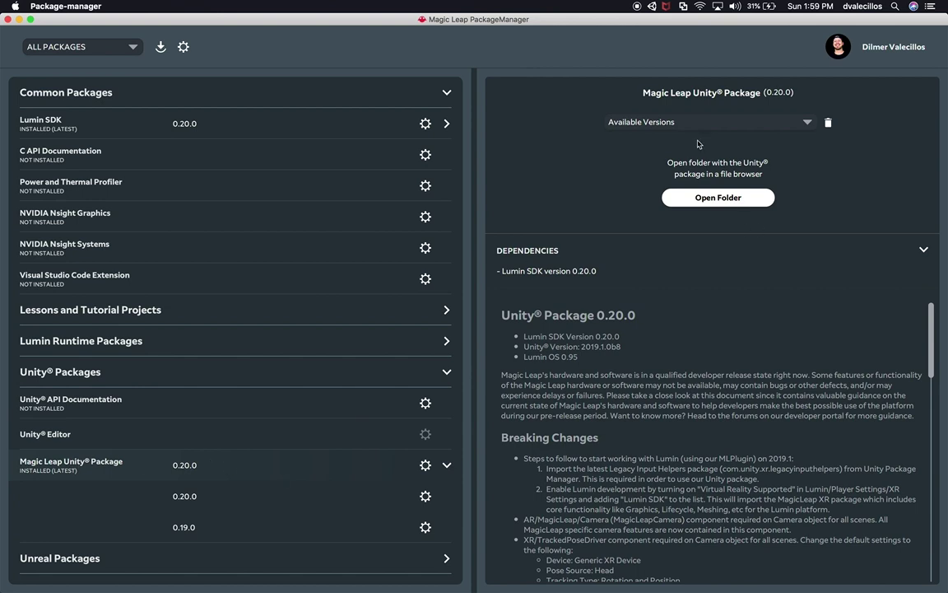
pyautogui.click(630, 123)
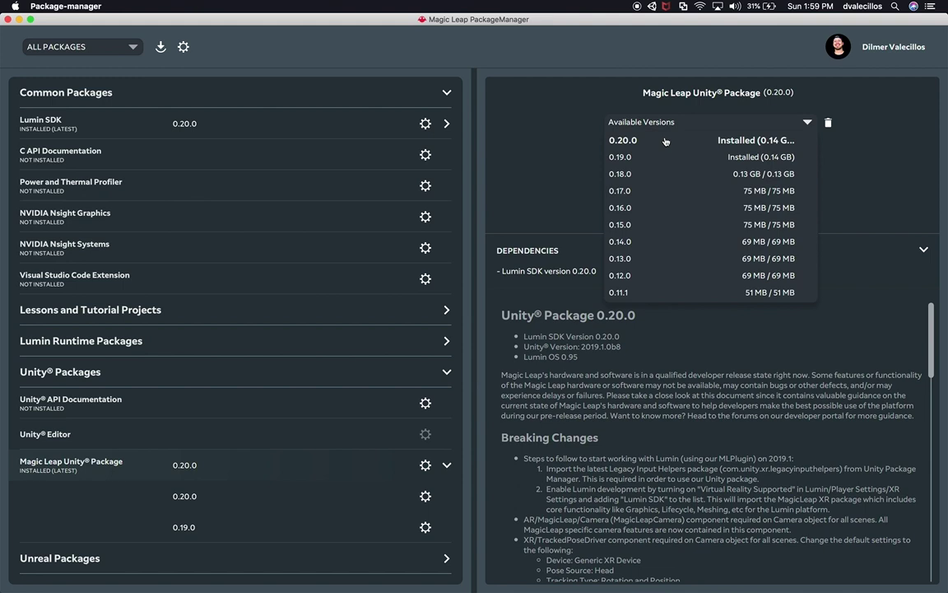
pyautogui.click(666, 141)
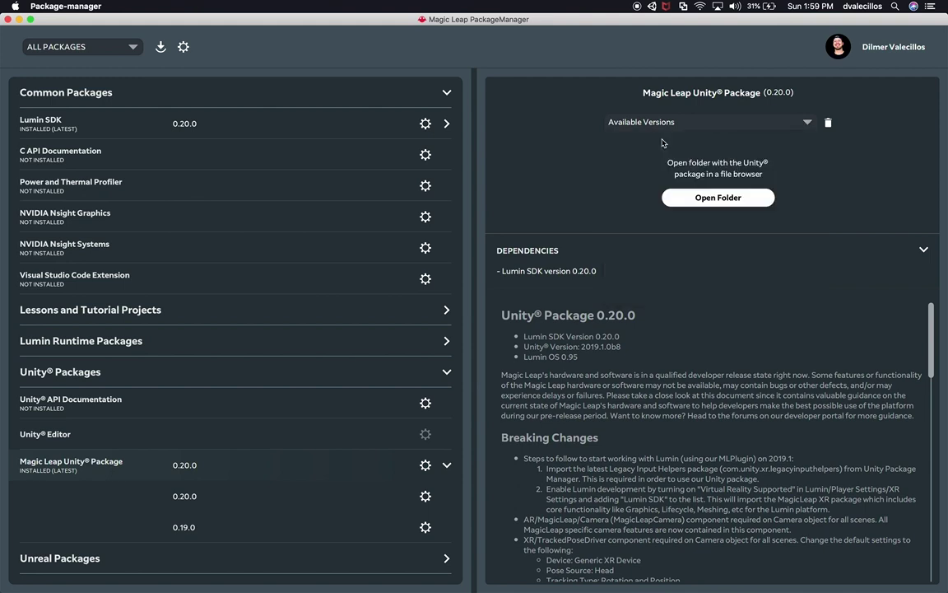
pyautogui.click(676, 198)
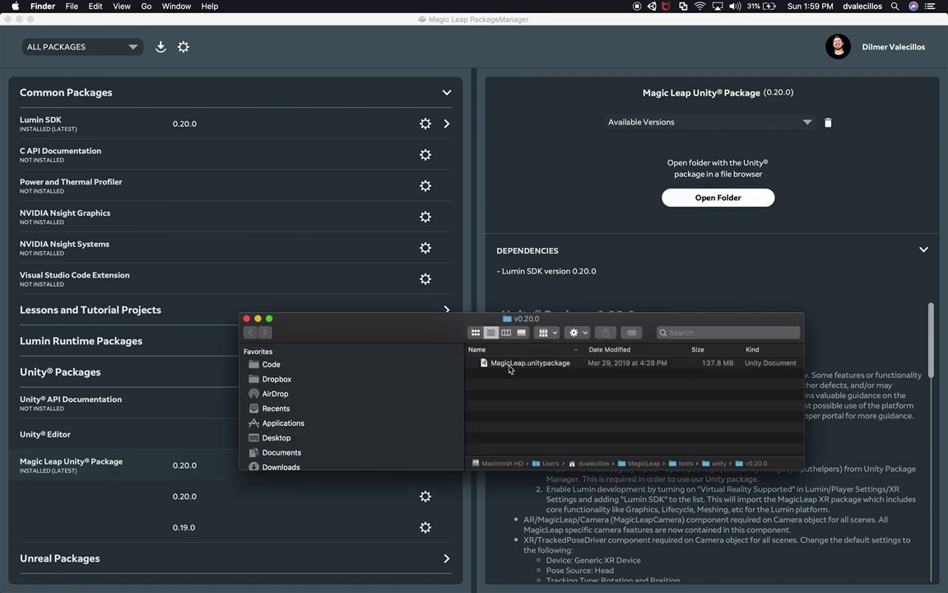
pyautogui.click(519, 363)
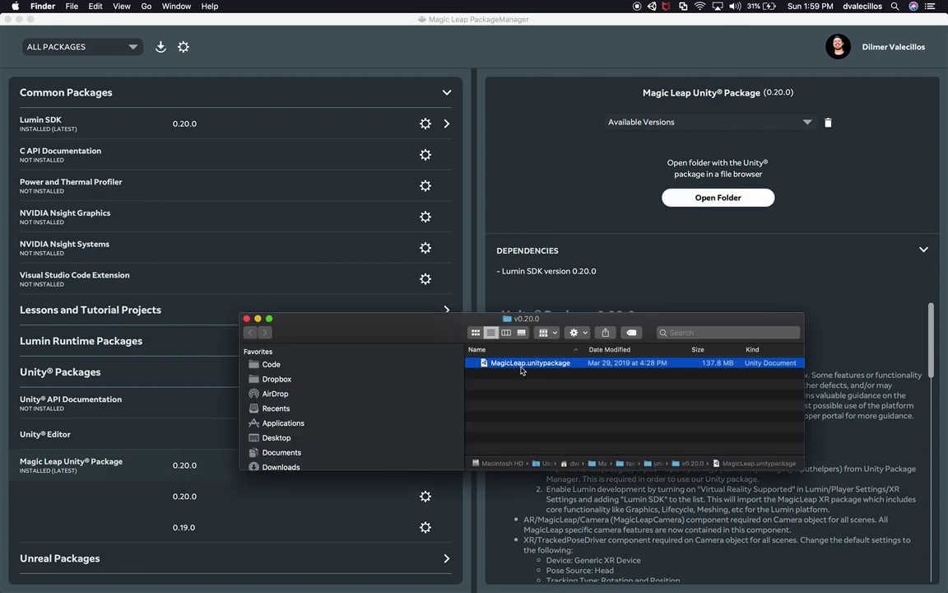
pyautogui.doubleClick(520, 367)
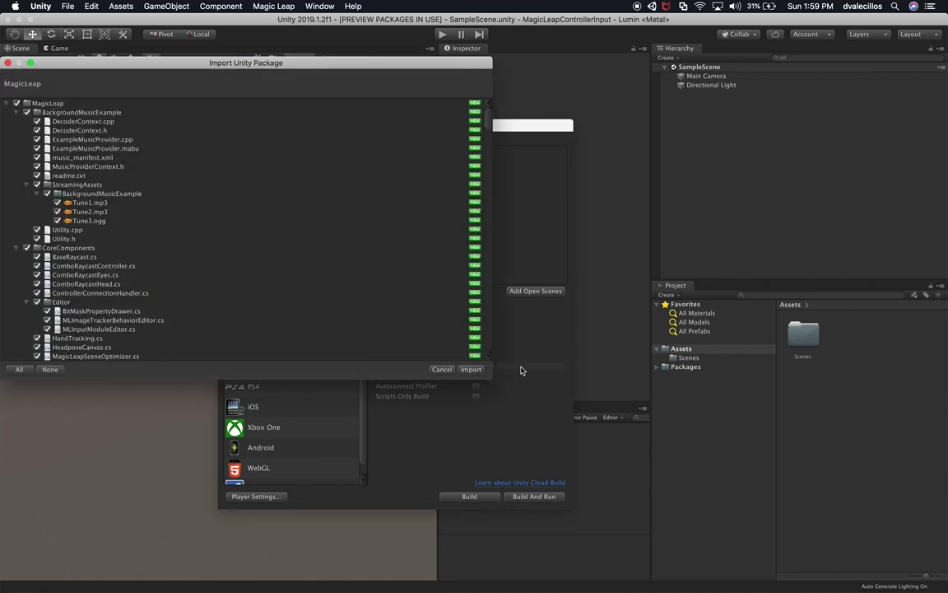
# - Import every item of the MagicLeap 0.20.0 package into the project's Assets
pyautogui.scroll(-15, 349, 269)
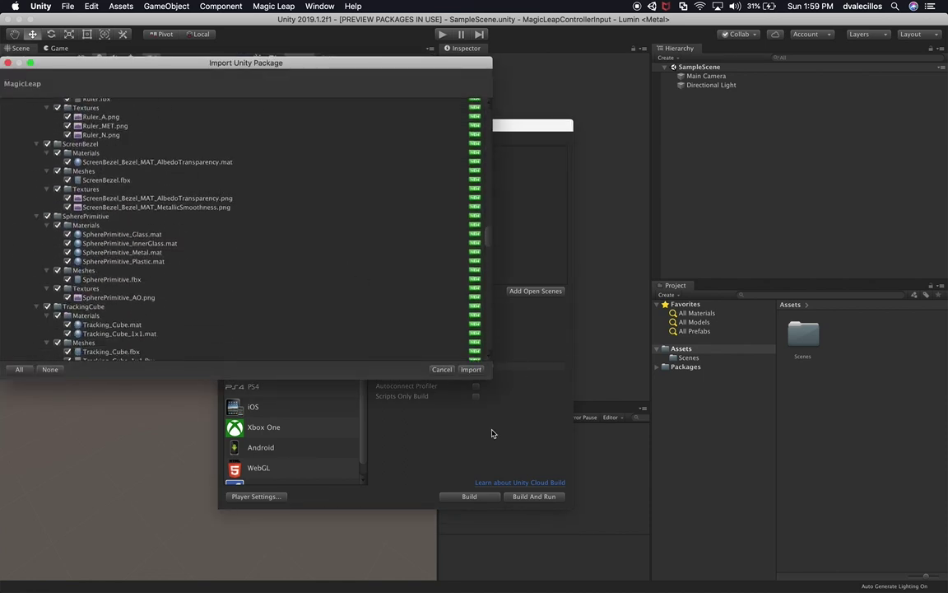
pyautogui.click(471, 370)
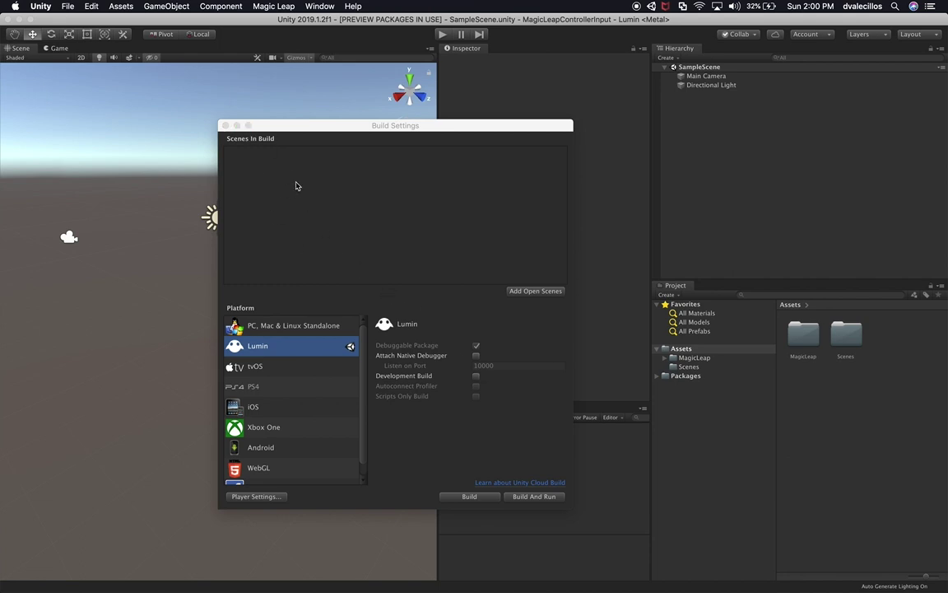
# - Add SampleScene to the build's scene list and close Build Settings
pyautogui.click(534, 292)
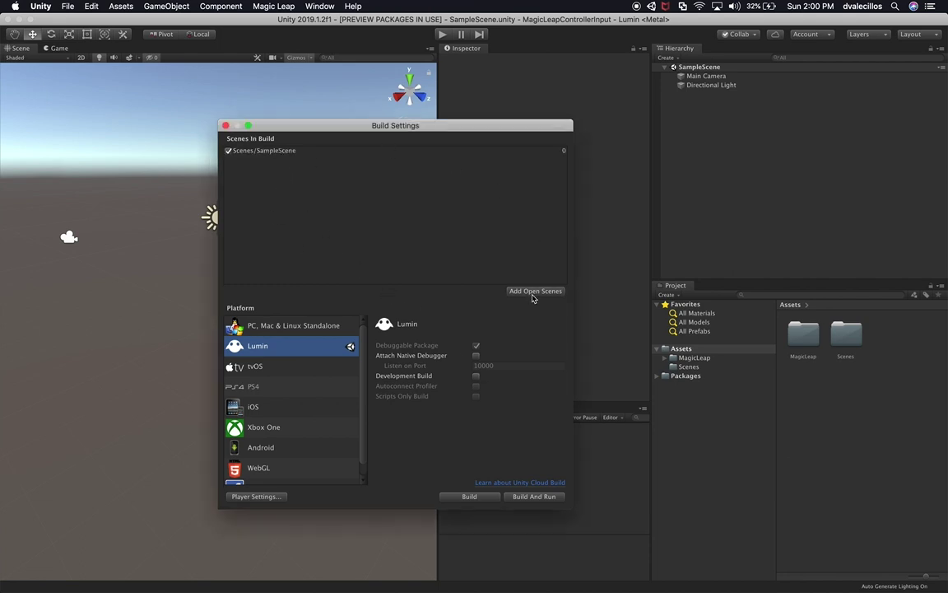
pyautogui.click(226, 125)
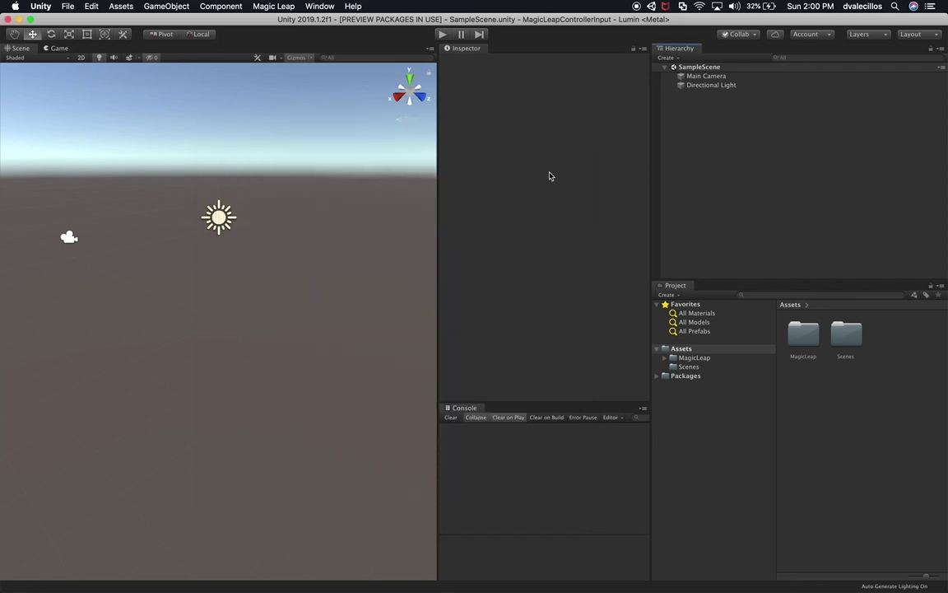
pyautogui.click(686, 375)
pyautogui.click(689, 366)
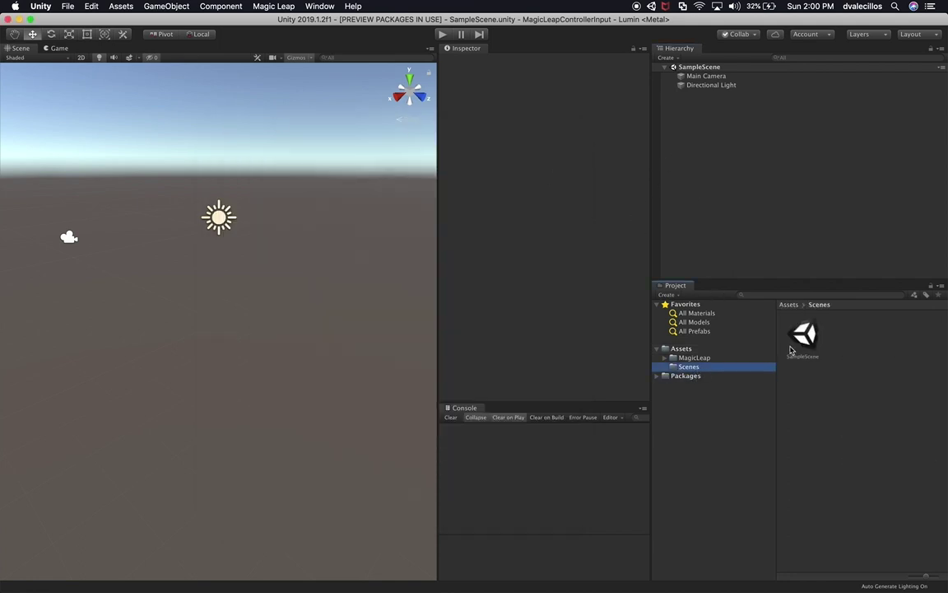
# - Rename SampleScene to InputControls, reload it, and show the MagicLeap folder's contents
pyautogui.click(799, 353)
pyautogui.click(810, 357)
pyautogui.write('InputControl')
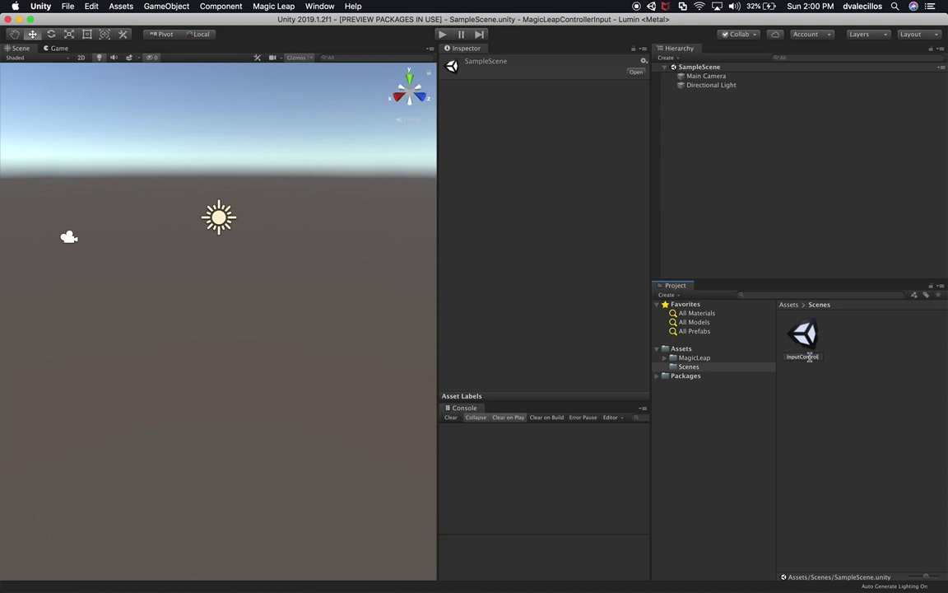
pyautogui.write('s')
pyautogui.press('Return')
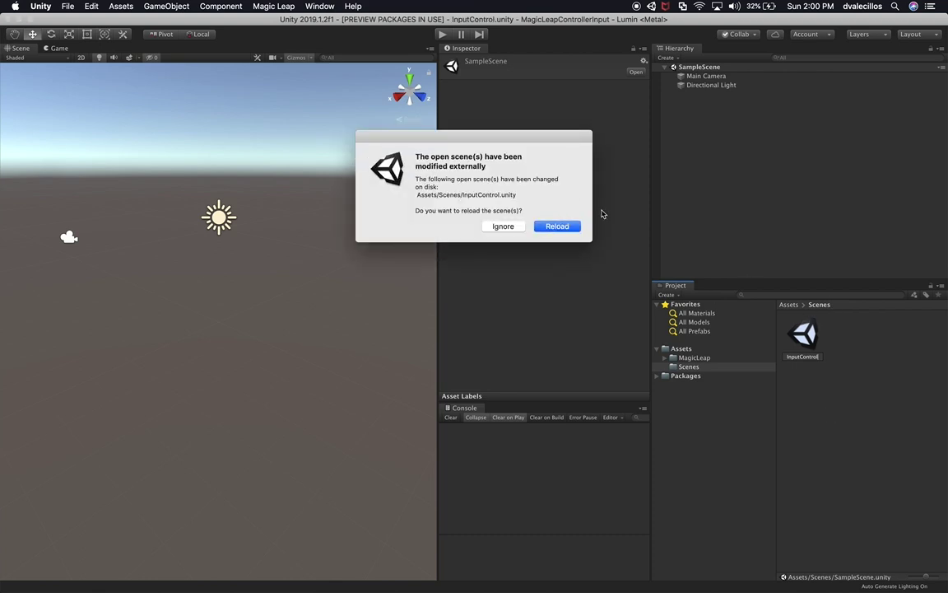
pyautogui.click(556, 223)
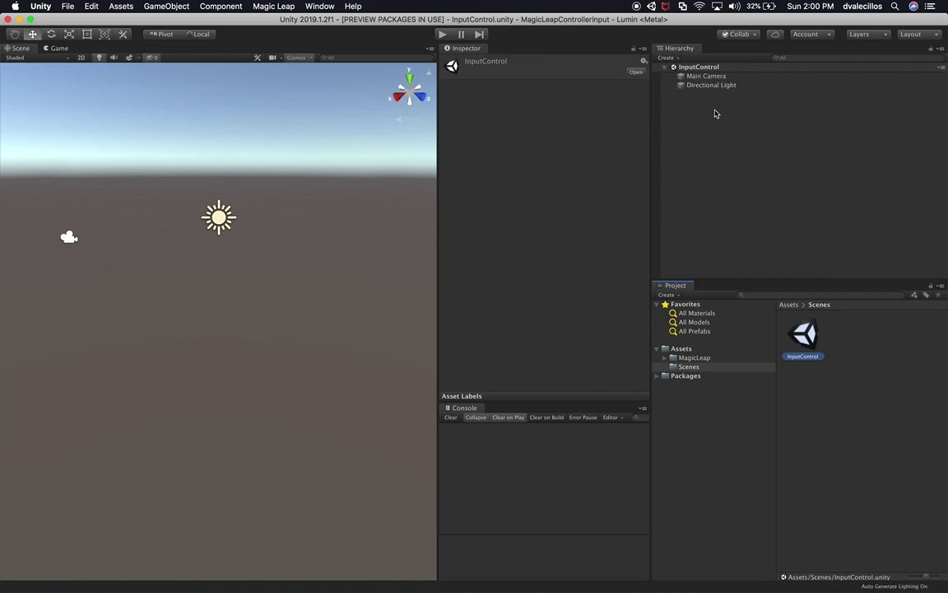
pyautogui.click(698, 358)
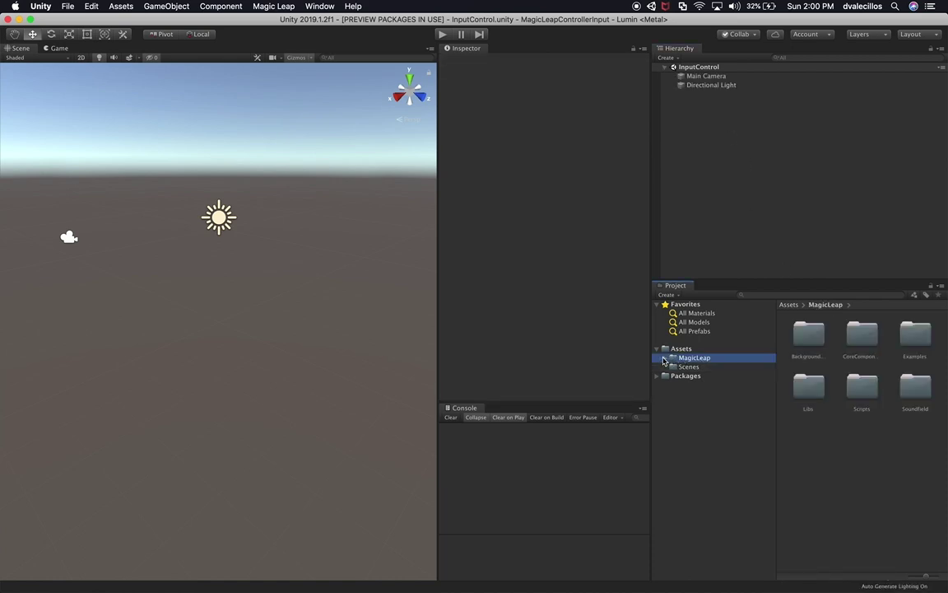
# - Browse to Assets/MagicLeap/Examples/Scenes and open the Controller example scene
pyautogui.click(665, 358)
pyautogui.click(696, 385)
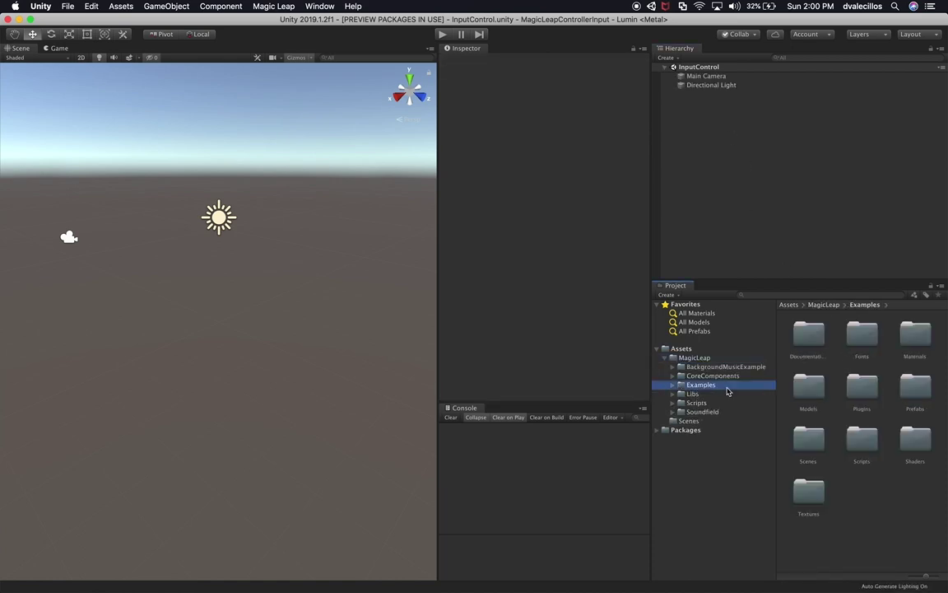
pyautogui.click(672, 386)
pyautogui.click(688, 447)
pyautogui.moveTo(931, 580); pyautogui.dragTo(910, 579)
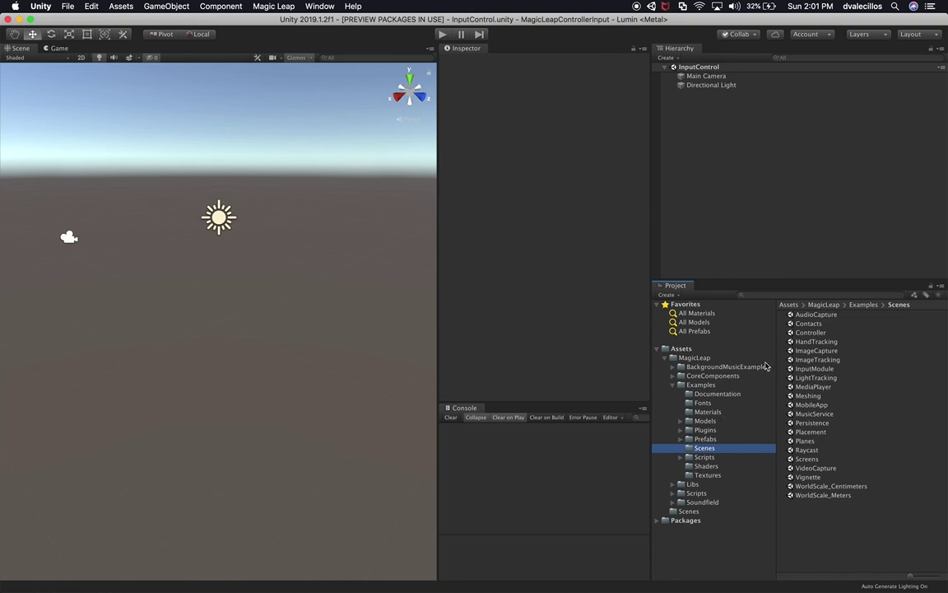
pyautogui.doubleClick(813, 333)
# - Select both the [CONTENT] and [RENDERING] groups in the Controller scene's Hierarchy and copy them
pyautogui.click(674, 76)
pyautogui.click(700, 94)
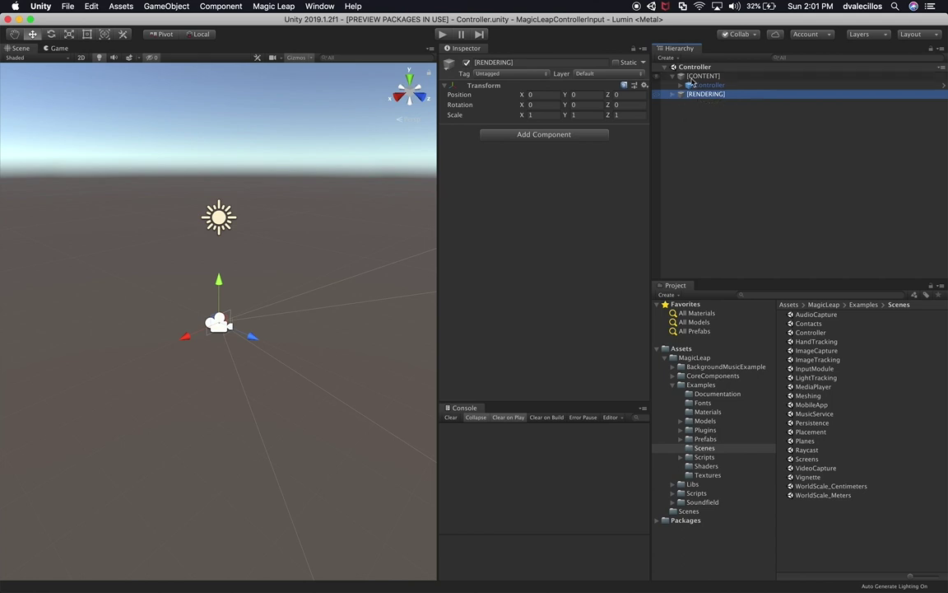
pyautogui.click(702, 76)
pyautogui.click(681, 76)
pyautogui.keyDown('shift'); pyautogui.click(700, 85); pyautogui.keyUp('shift')
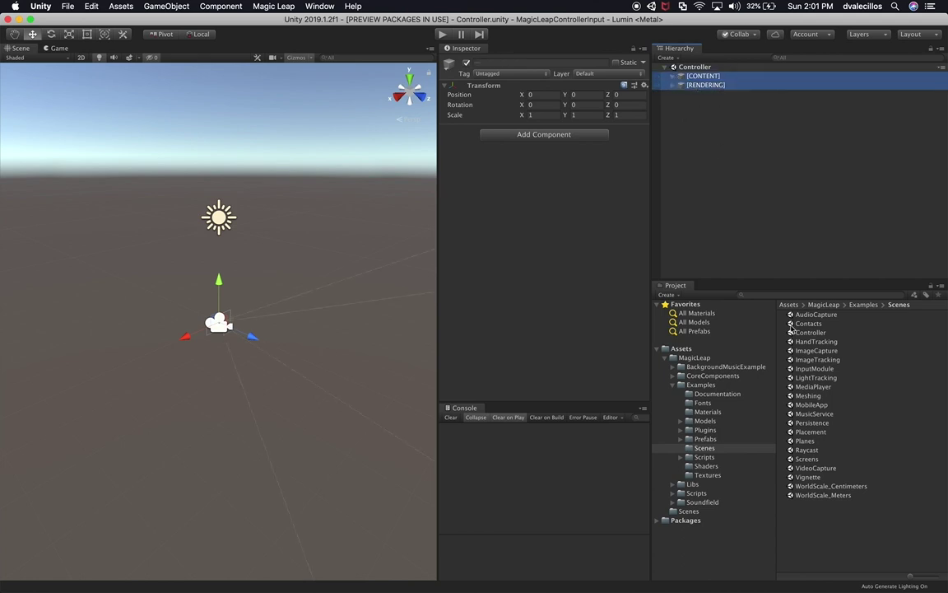
# - Reopen the InputControl scene from Assets/Scenes and select its Directional Light
pyautogui.click(701, 492)
pyautogui.click(702, 511)
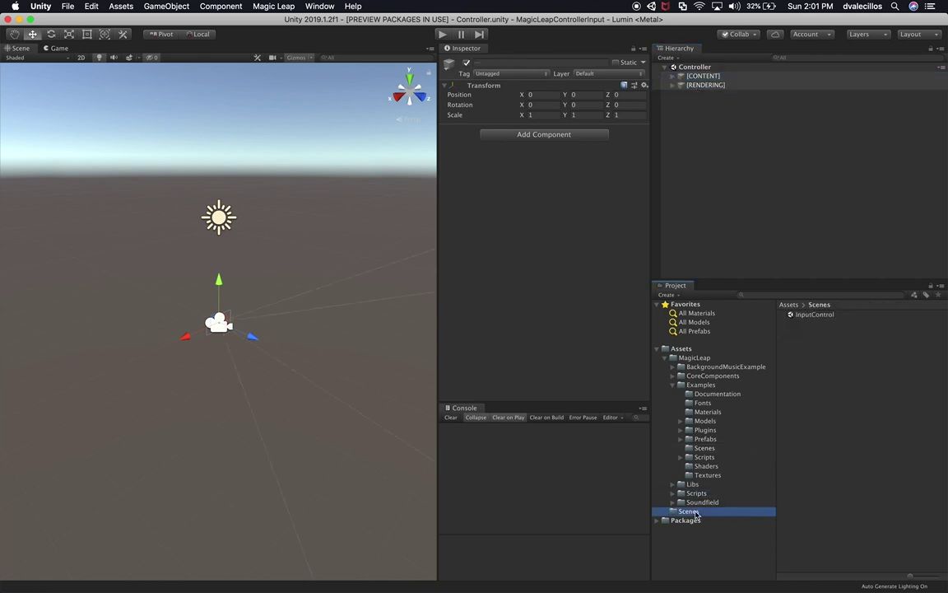
pyautogui.doubleClick(831, 316)
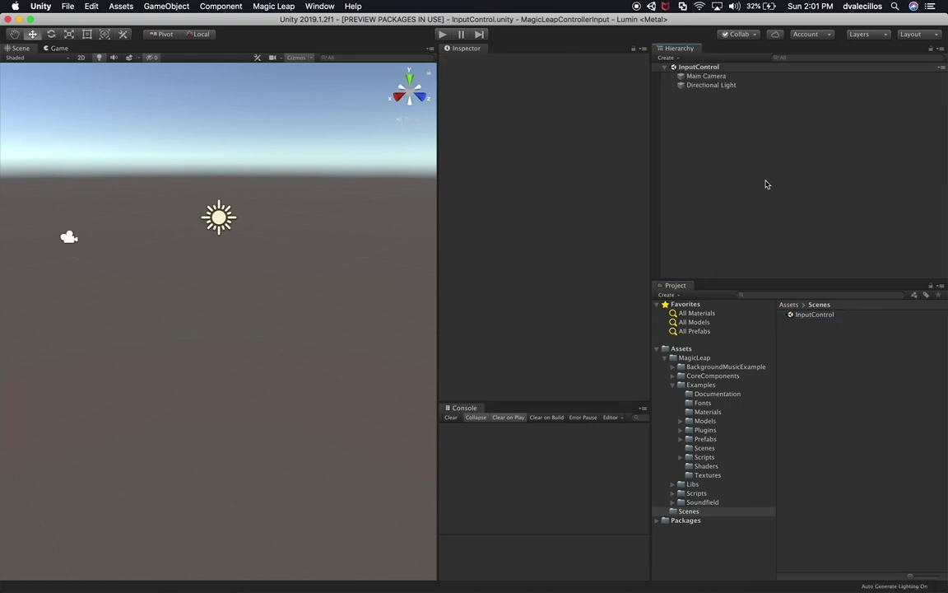
pyautogui.click(706, 86)
# - Swap Main Camera and Directional Light for the pasted [CONTENT] and [RENDERING] groups, then save
pyautogui.keyDown('shift'); pyautogui.click(706, 76); pyautogui.keyUp('shift')
pyautogui.press('super+BackSpace')
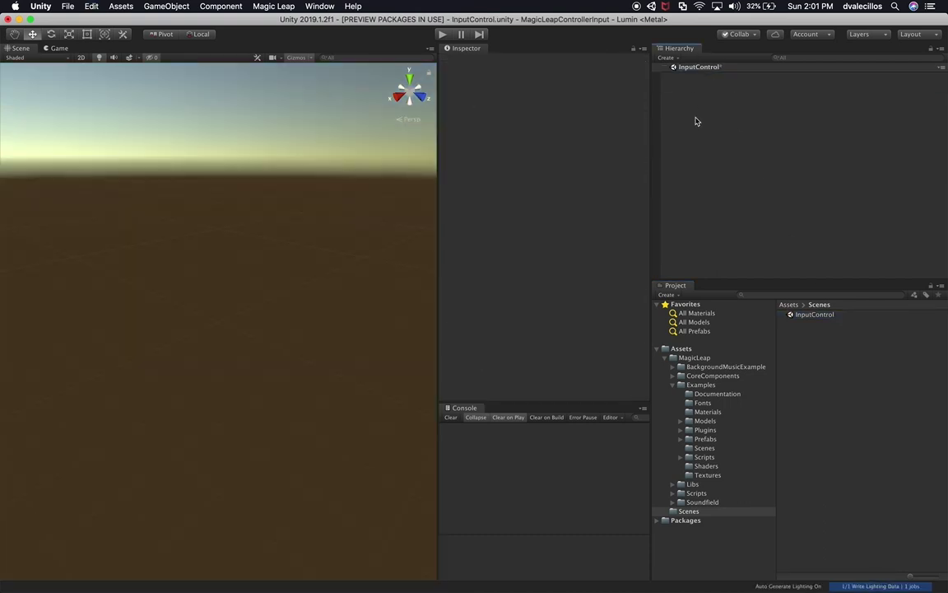
pyautogui.press('super+v')
pyautogui.press('Right')
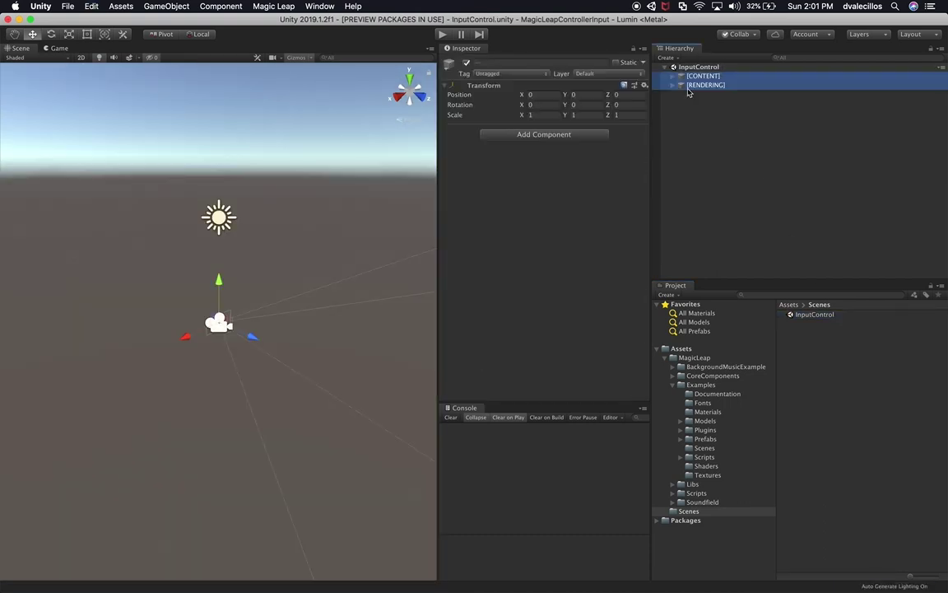
pyautogui.press('super+s')
# - Inspect the pasted Controller object and its Axis and Parts children
pyautogui.click(707, 84)
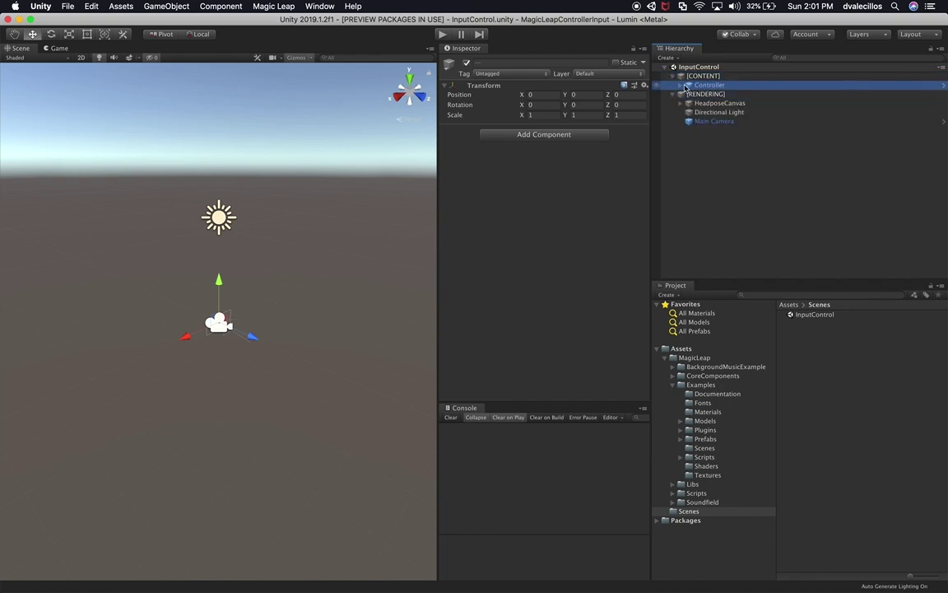
pyautogui.click(680, 86)
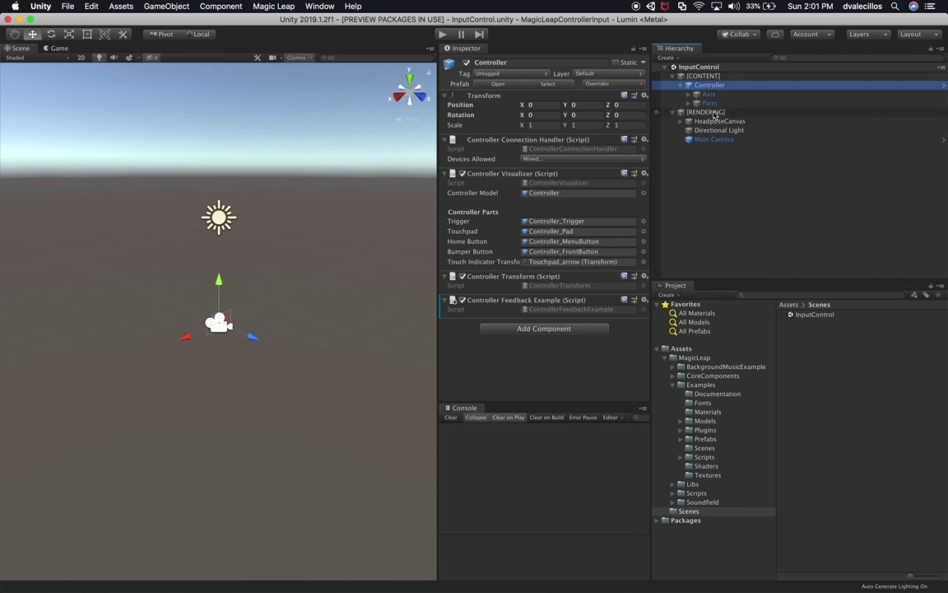
pyautogui.click(682, 86)
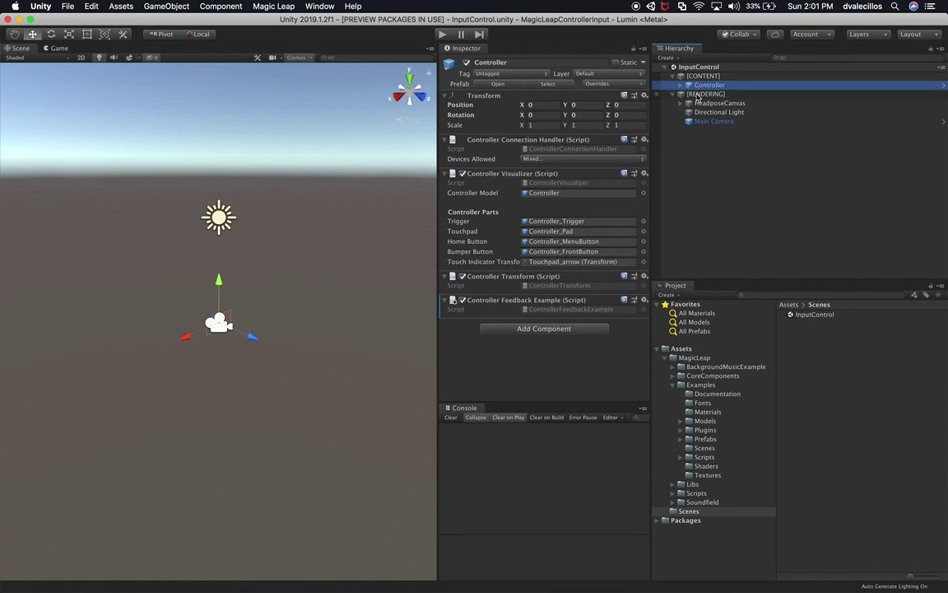
# - Frame the ControllerStatus panel under HeadposeCanvas and view its icon and text children
pyautogui.click(714, 103)
pyautogui.click(681, 103)
pyautogui.doubleClick(705, 112)
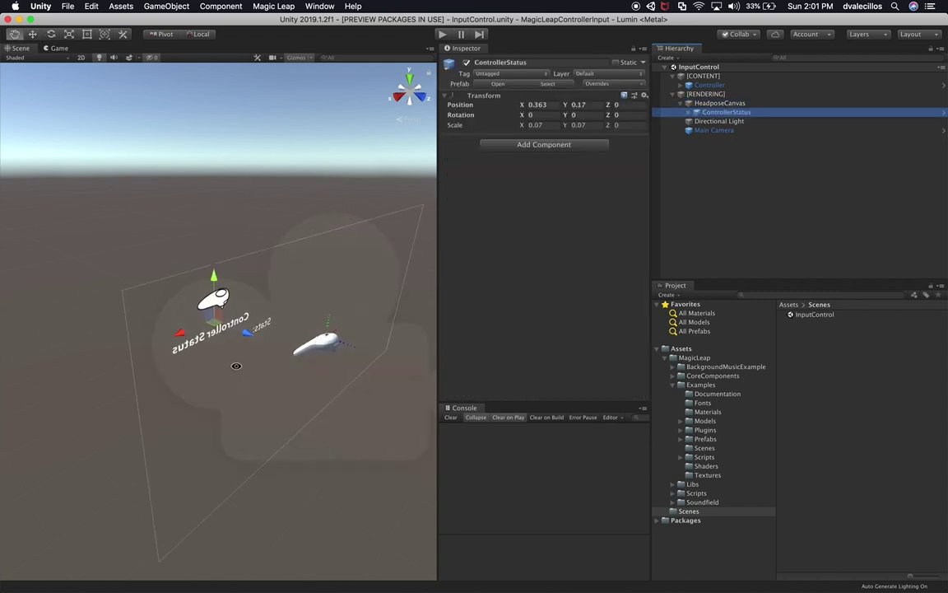
pyautogui.scroll(-3, 274, 372)
pyautogui.keyDown('alt'); pyautogui.moveTo(273, 372); pyautogui.dragTo(258, 336); pyautogui.keyUp('alt')
pyautogui.click(717, 114)
pyautogui.click(697, 113)
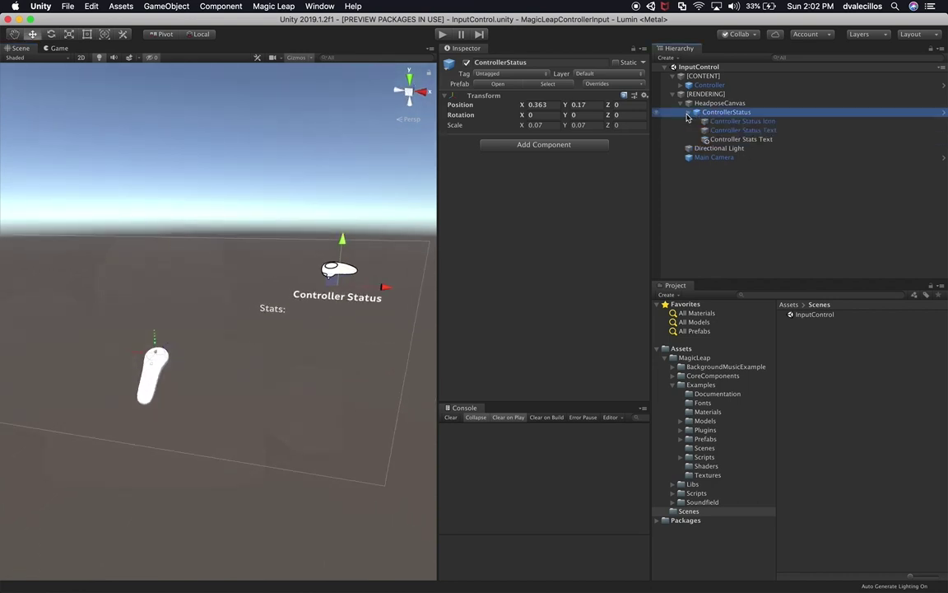
# - Review the HeadposeCanvas settings and the Main Camera's components in the Inspector
pyautogui.click(718, 103)
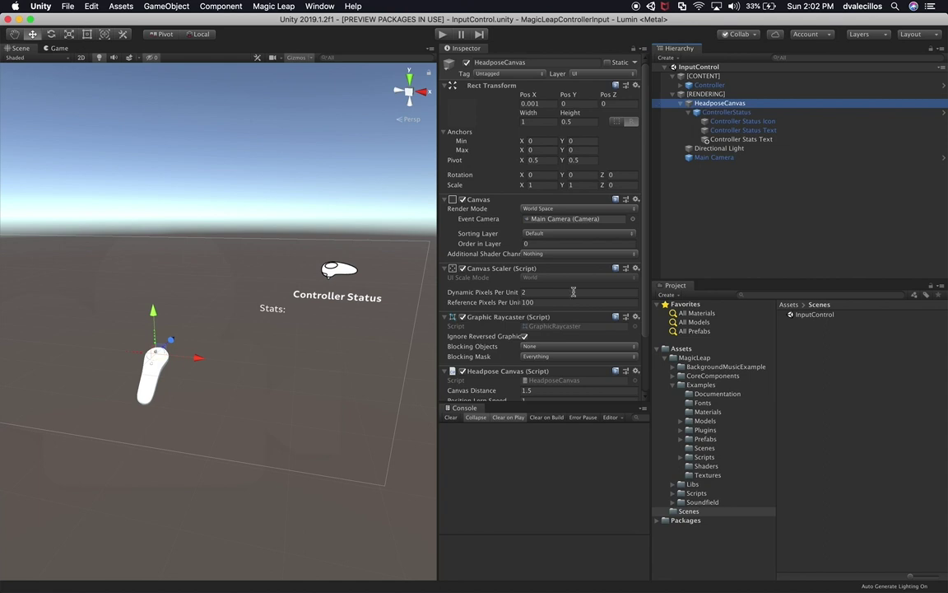
pyautogui.scroll(-3, 545, 210)
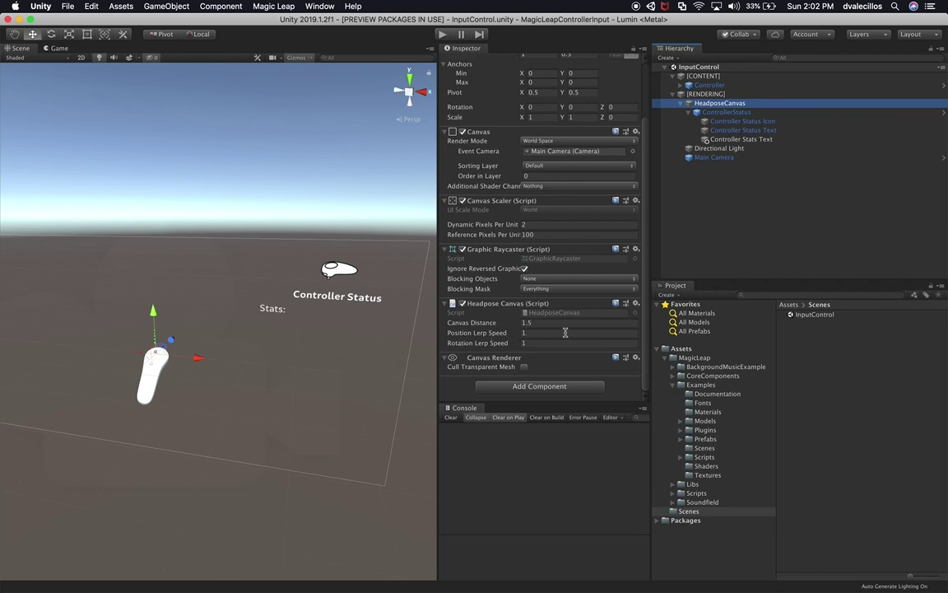
pyautogui.click(714, 157)
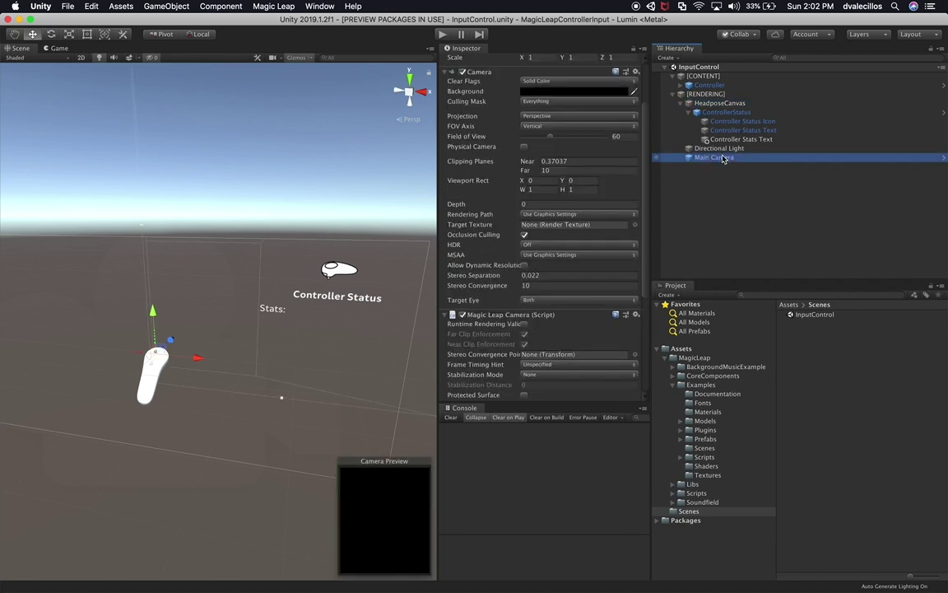
pyautogui.scroll(-5, 589, 243)
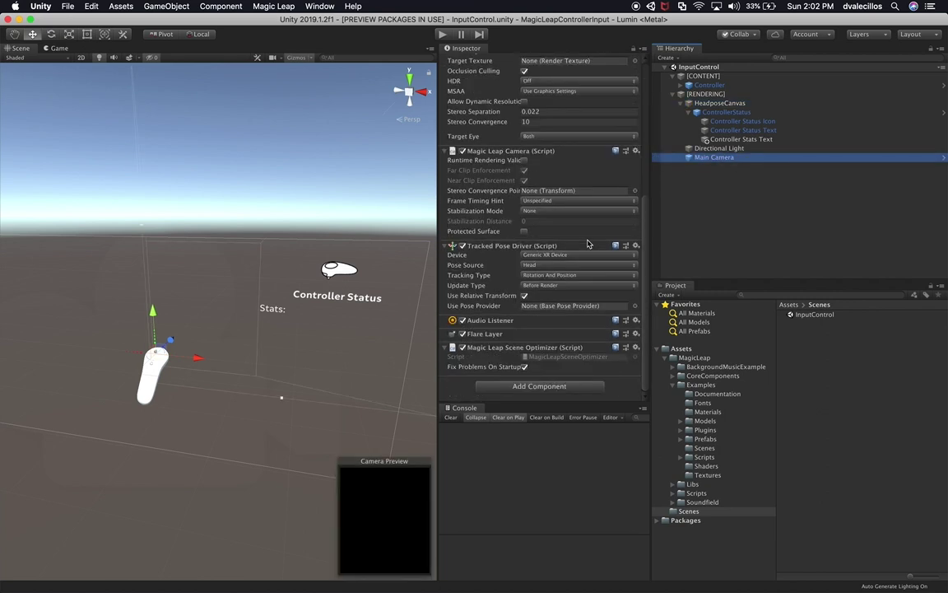
# - Open the Controller object's ControllerFeedbackExample script for editing
pyautogui.click(708, 86)
pyautogui.click(682, 85)
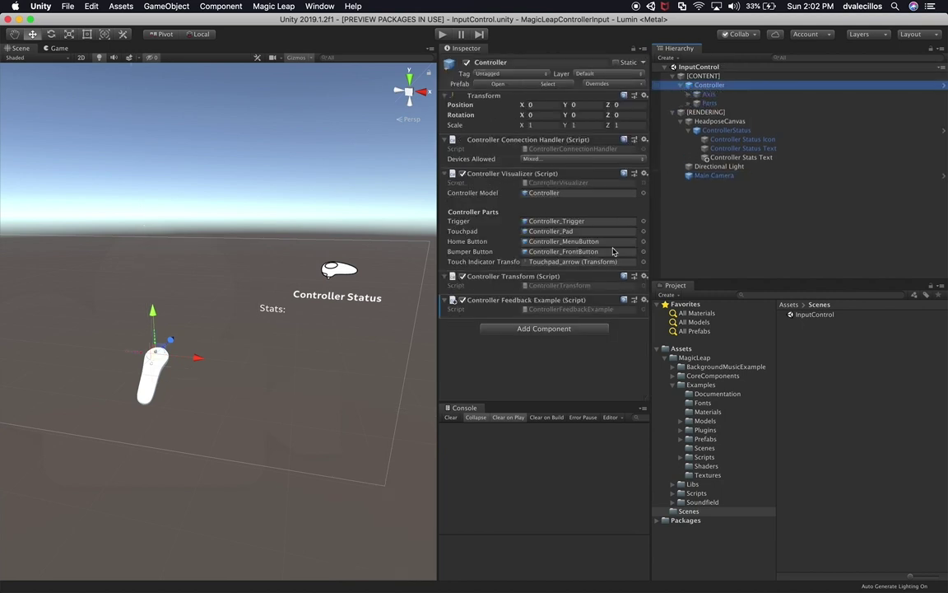
pyautogui.doubleClick(542, 310)
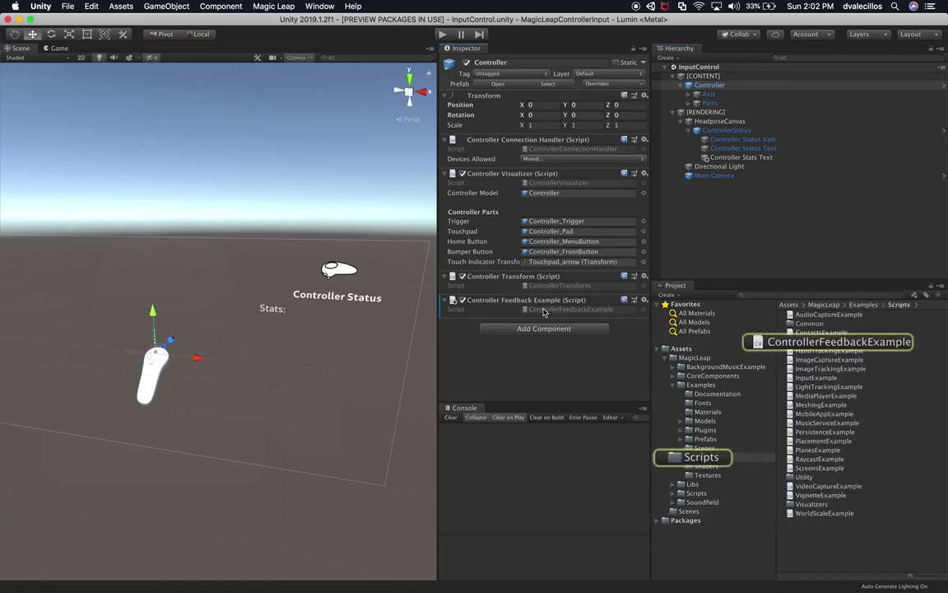